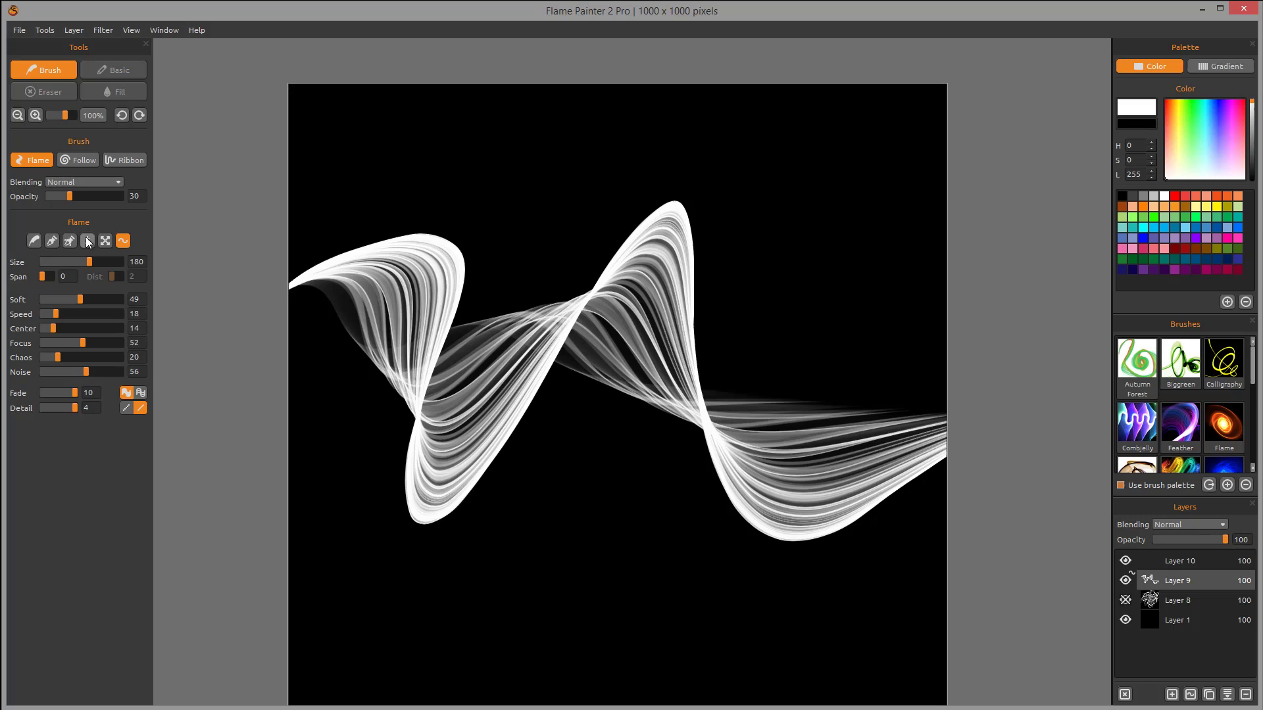
Step: Replace the stroke on Layer 9 with a large swirling flame stroke around the canvas centre
click(1183, 600)
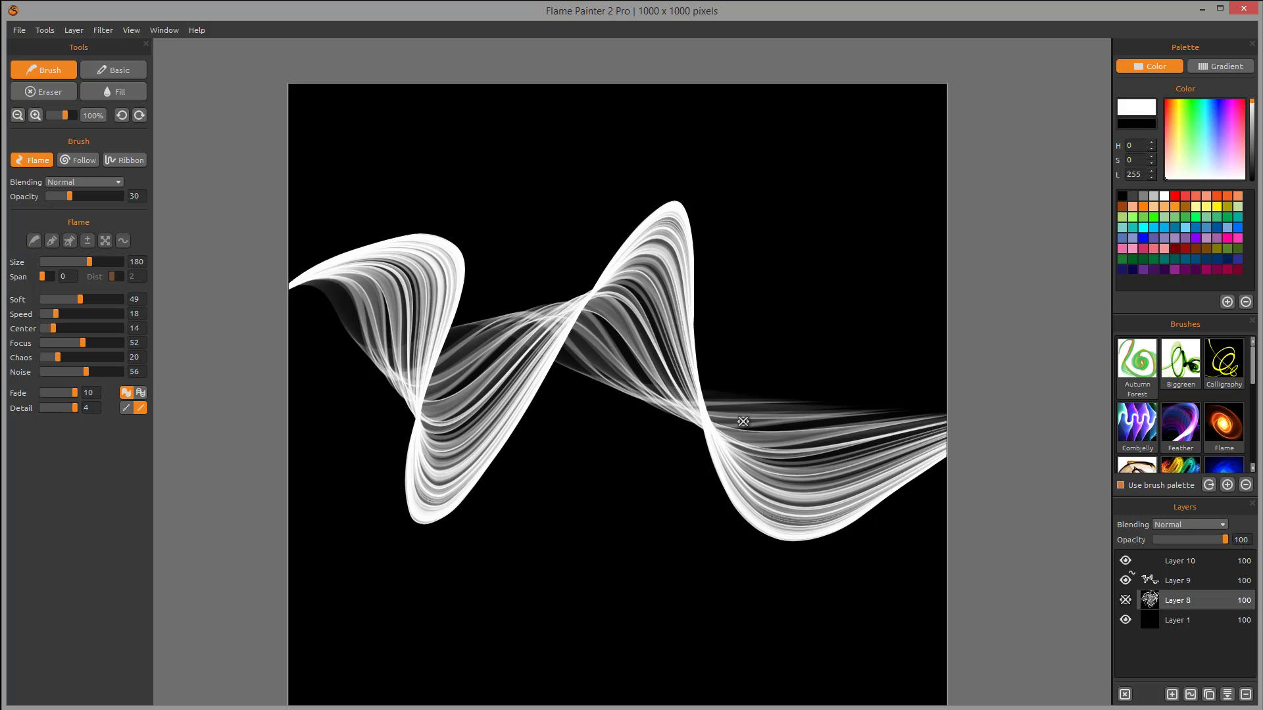
click(1182, 584)
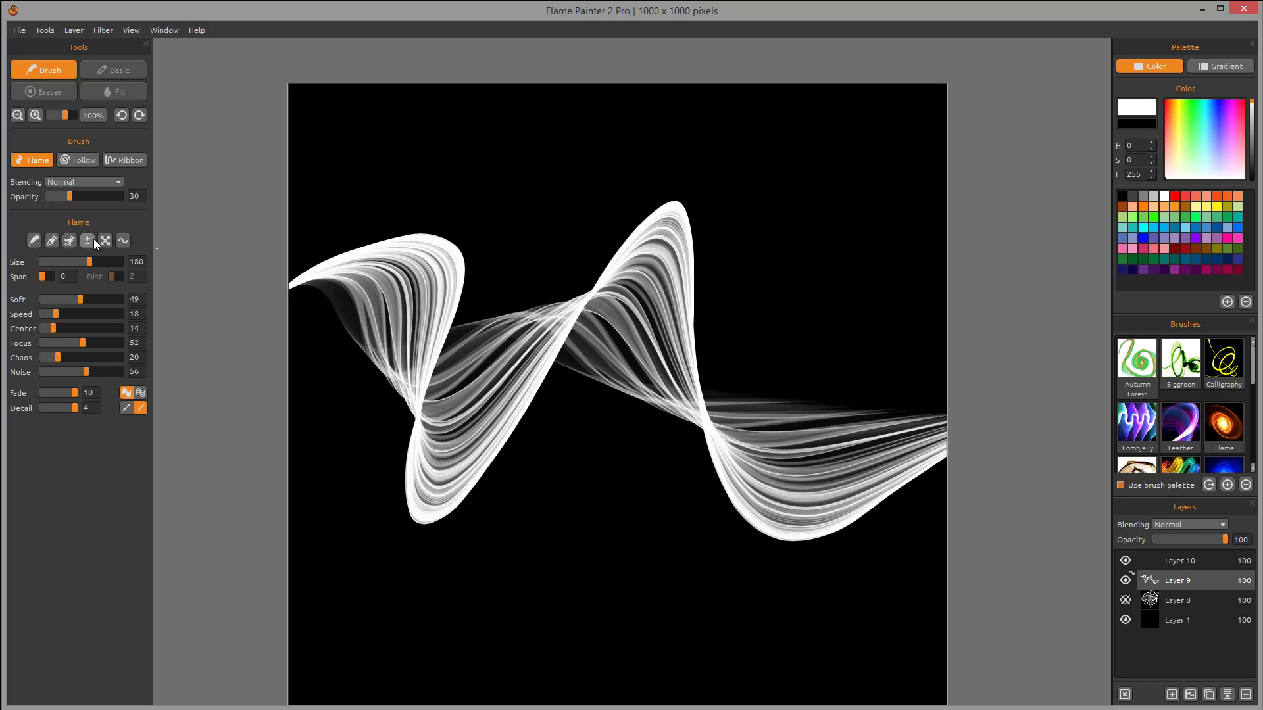
click(33, 242)
key(Delete)
mouse_move(592, 189)
mouse_down()
mouse_move(626, 522)
mouse_move(804, 528)
mouse_move(834, 347)
mouse_move(668, 193)
mouse_move(460, 209)
mouse_move(337, 377)
mouse_move(437, 566)
mouse_move(658, 583)
mouse_move(786, 532)
mouse_move(800, 386)
mouse_move(672, 308)
mouse_move(583, 333)
mouse_move(557, 358)
mouse_move(731, 386)
mouse_move(902, 437)
mouse_up()
key(e)
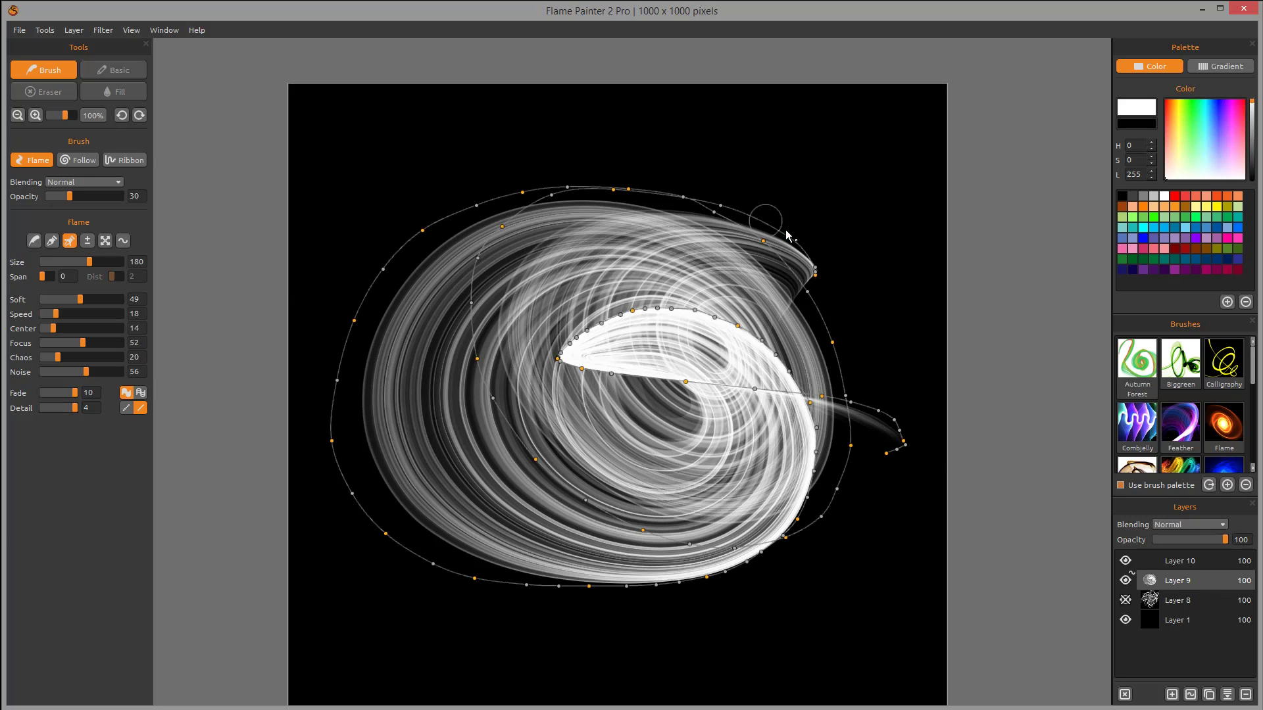
Step: Replace Layer 9's swirl with a wavy flame stroke that runs across the canvas and past both side edges
click(34, 240)
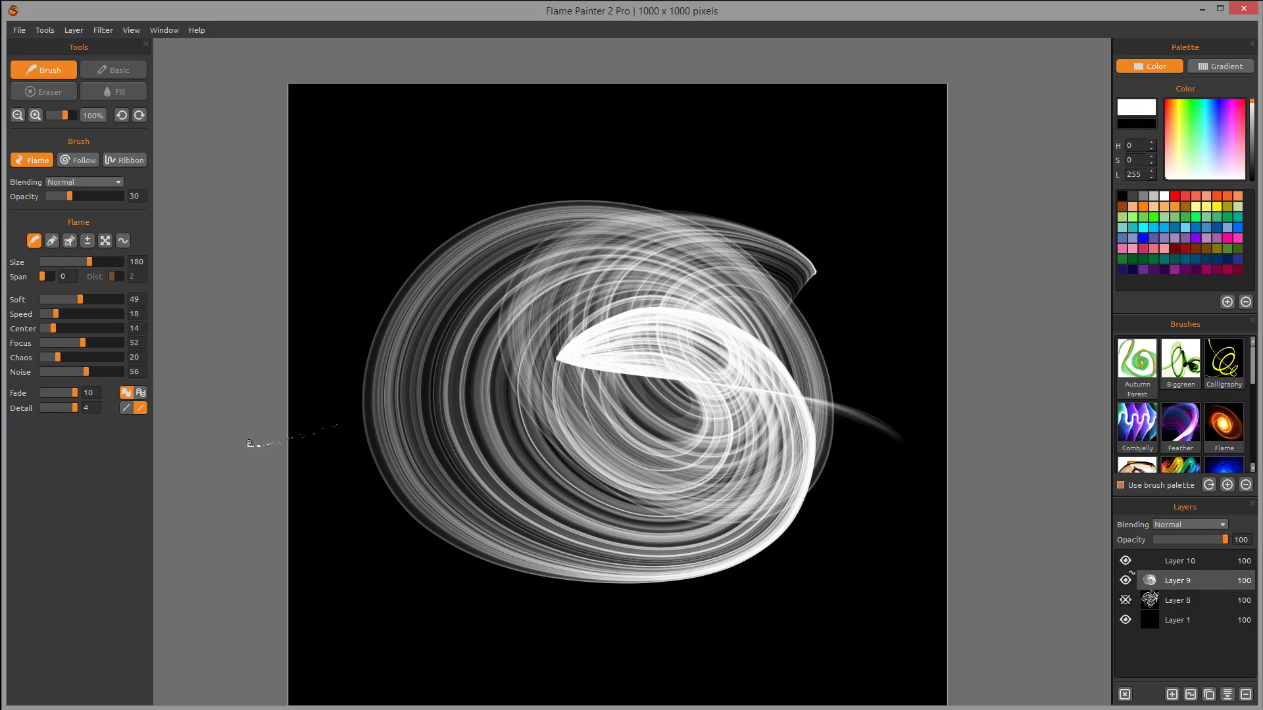
key(Delete)
mouse_move(275, 311)
mouse_down()
mouse_move(351, 214)
mouse_move(358, 444)
mouse_move(459, 505)
mouse_move(562, 262)
mouse_move(702, 167)
mouse_move(676, 428)
mouse_move(680, 571)
mouse_move(705, 551)
mouse_up()
mouse_move(865, 489)
mouse_down()
mouse_move(923, 252)
mouse_move(1053, 230)
mouse_move(1055, 331)
mouse_move(1036, 383)
mouse_up()
key(p)
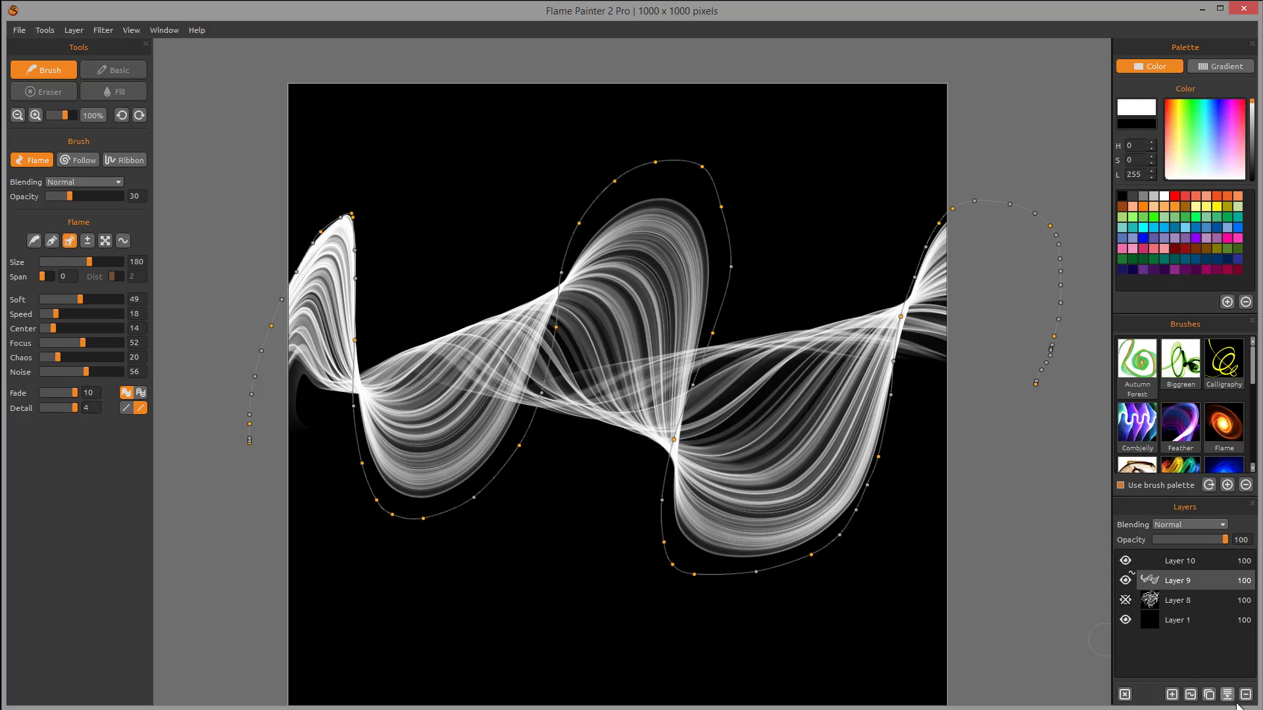
Step: Add a new vector layer and paint a looping flame stroke across the full canvas width on it
click(1189, 696)
mouse_move(232, 386)
mouse_down()
mouse_move(406, 215)
mouse_move(611, 152)
mouse_move(582, 314)
mouse_move(351, 479)
mouse_move(494, 544)
mouse_move(662, 377)
mouse_move(715, 194)
mouse_move(834, 342)
mouse_move(839, 549)
mouse_move(973, 549)
mouse_move(991, 398)
mouse_up()
key(e)
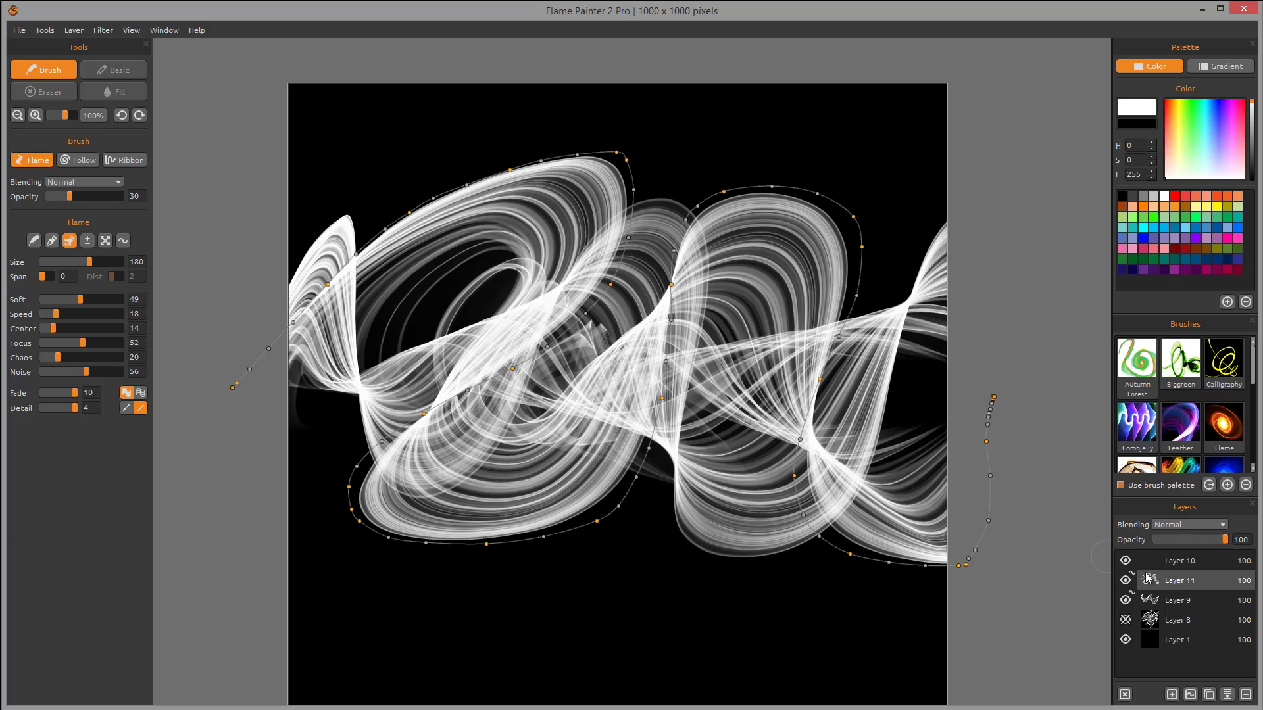
Step: Hide Layer 11 and show the path nodes of Layer 9's stroke for magnet editing
click(1125, 581)
click(1185, 602)
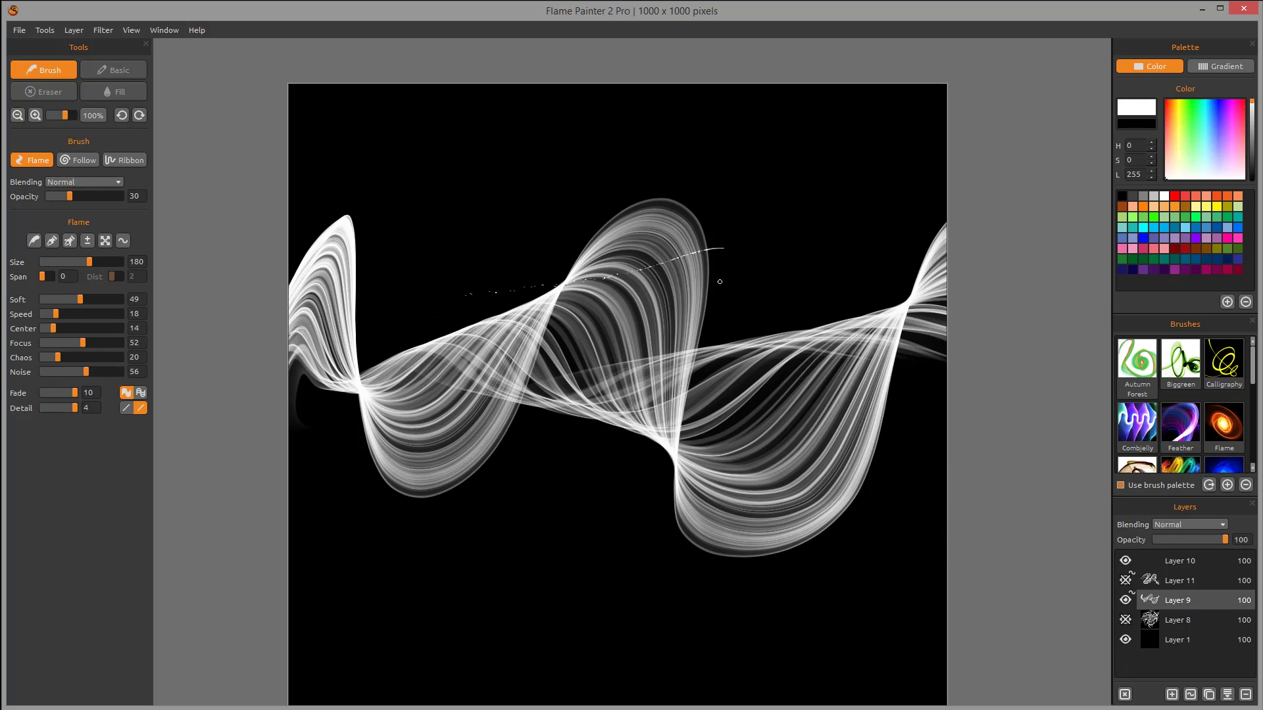
click(70, 242)
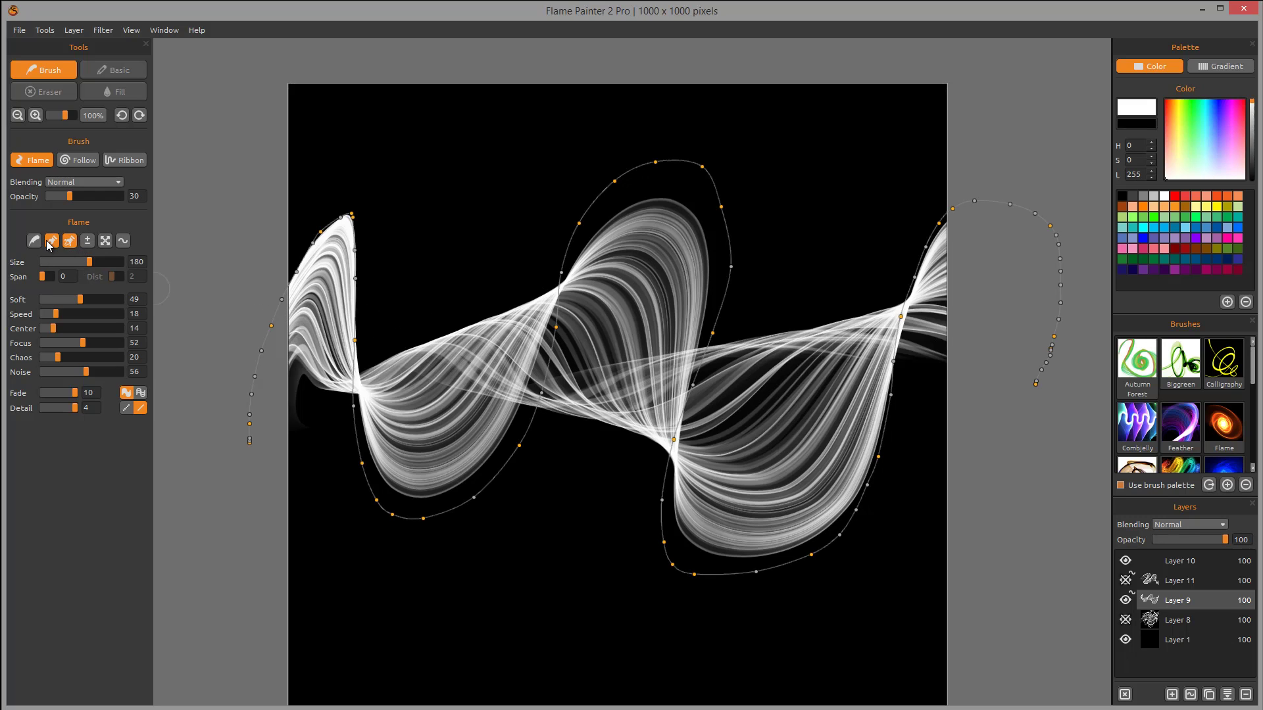
click(50, 243)
click(69, 241)
Step: Increase the flame size of Layer 9's stroke to 218
key(bracketright)
key(bracketright)
key(bracketright)
key(bracketright)
key(bracketright)
key(bracketright)
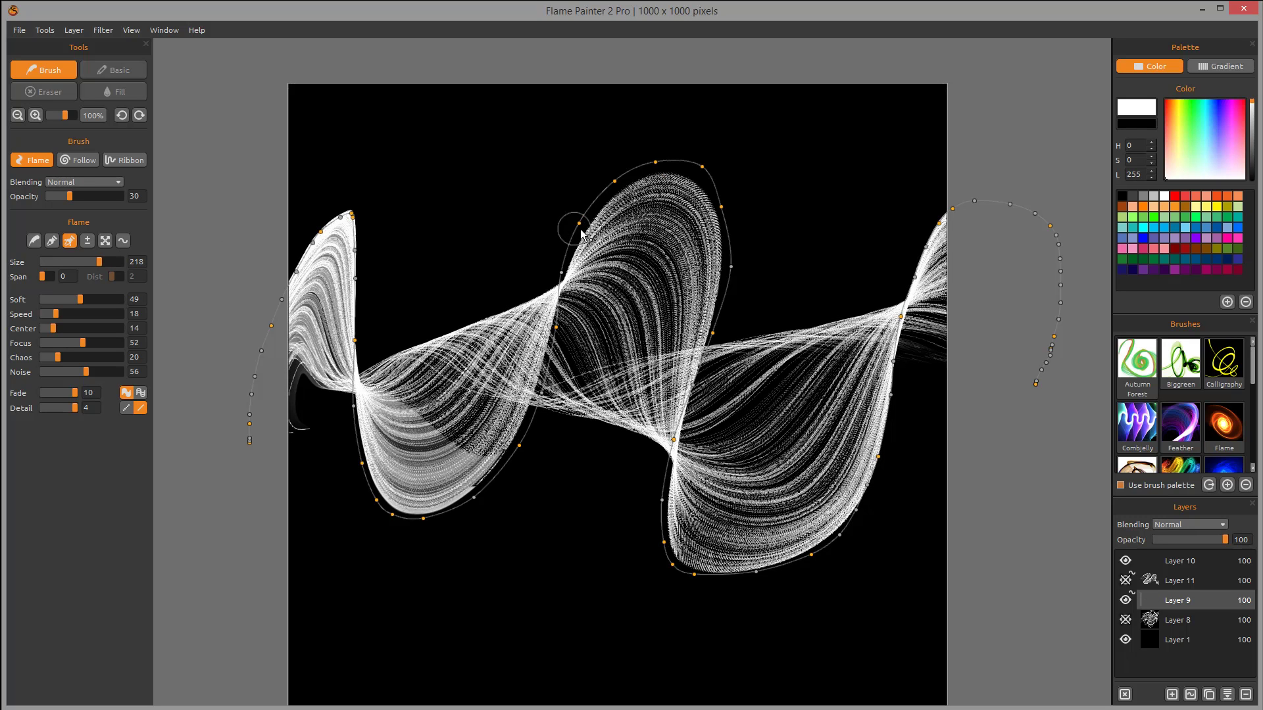
Step: Nudge the node at the lower left flank of the central hump with the magnet edit tool
key(bracketleft)
key(bracketleft)
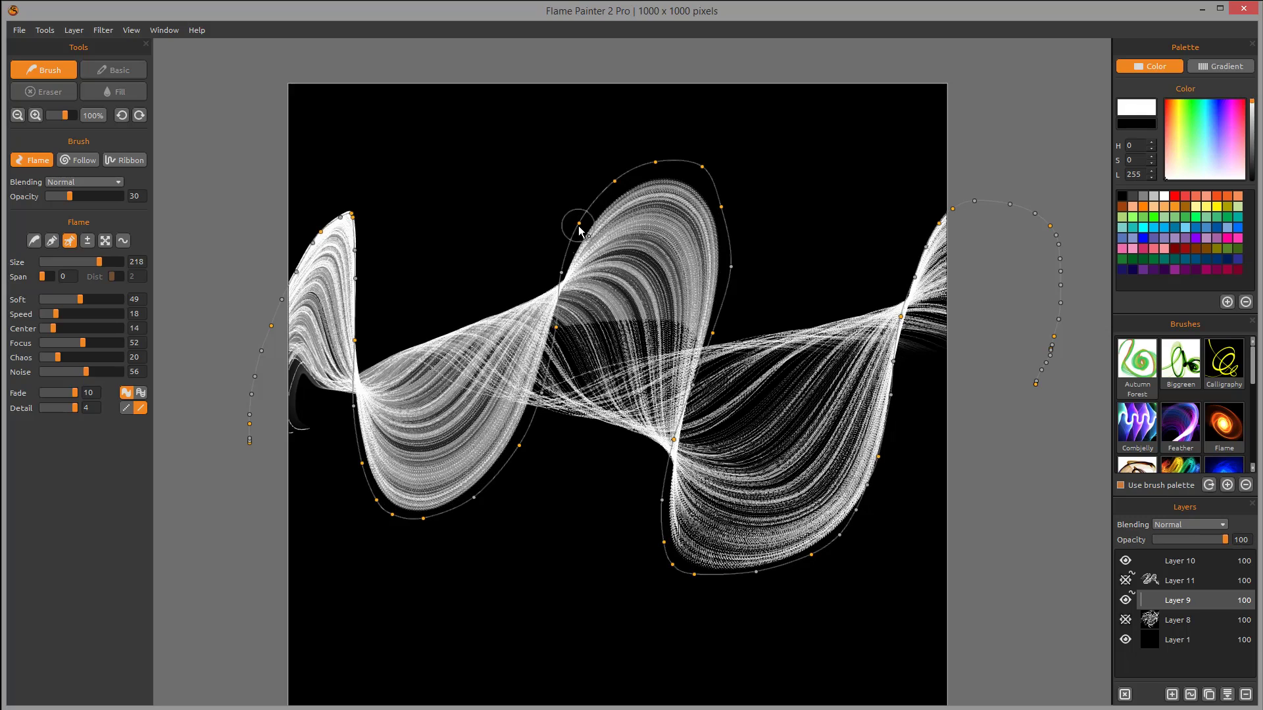
click(562, 273)
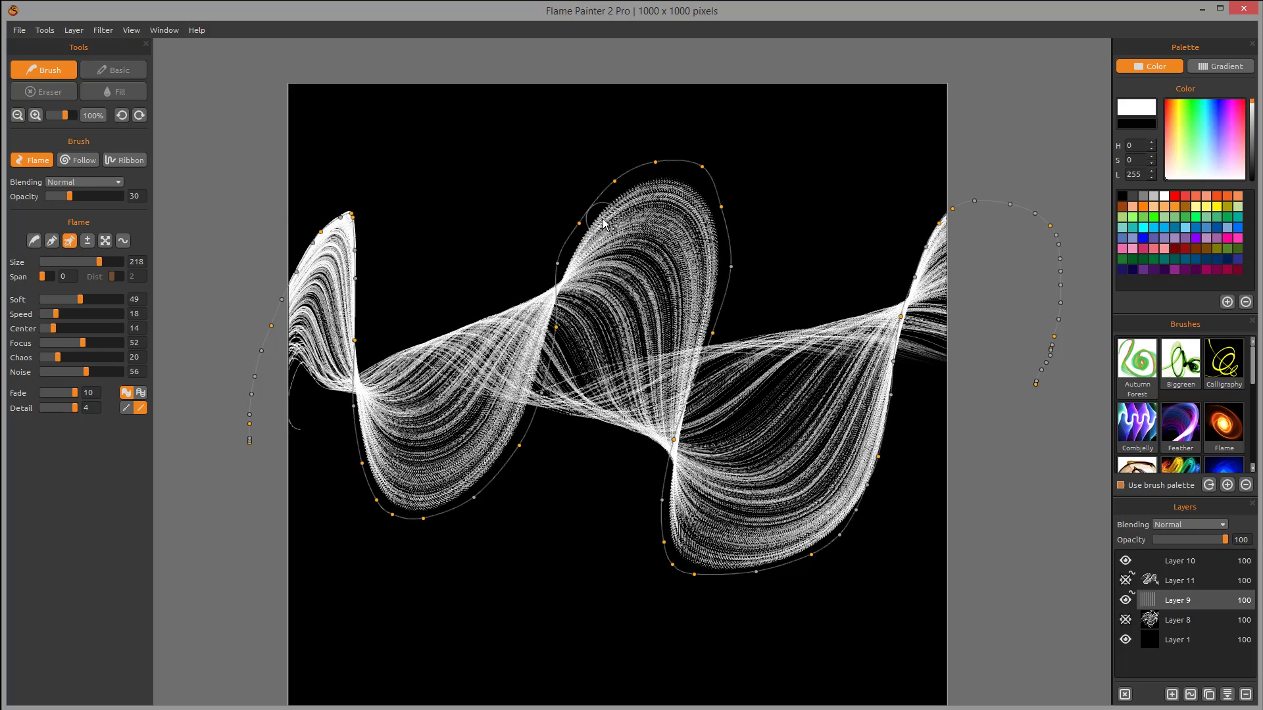
click(564, 267)
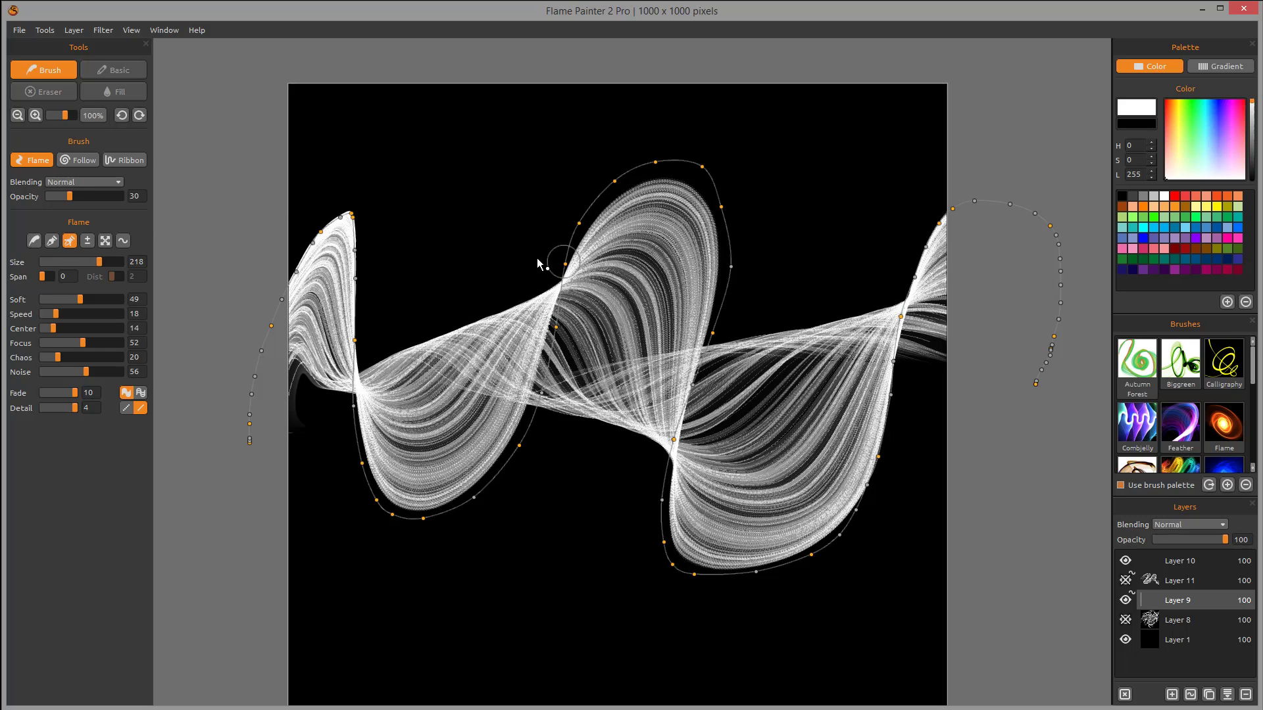
Step: Reshape the central hump by moving its top node up and left and adjusting the nodes on its right flank
click(51, 240)
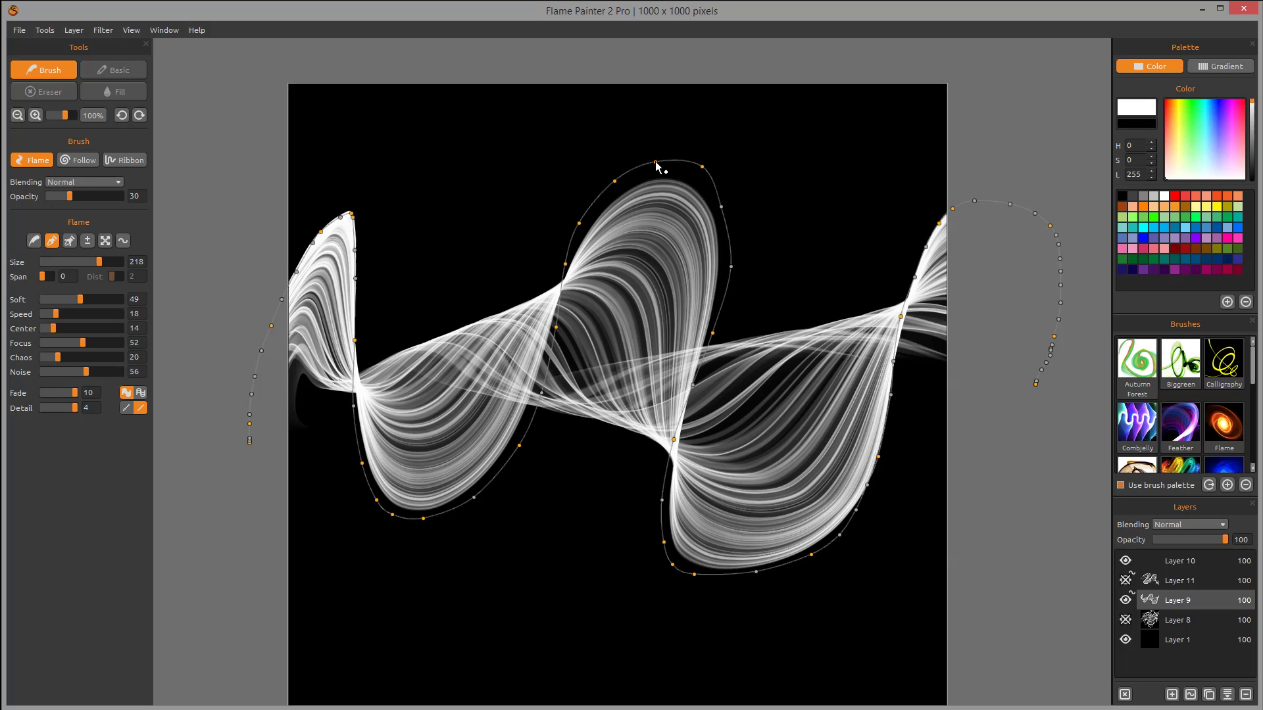
drag(655, 164, 652, 125)
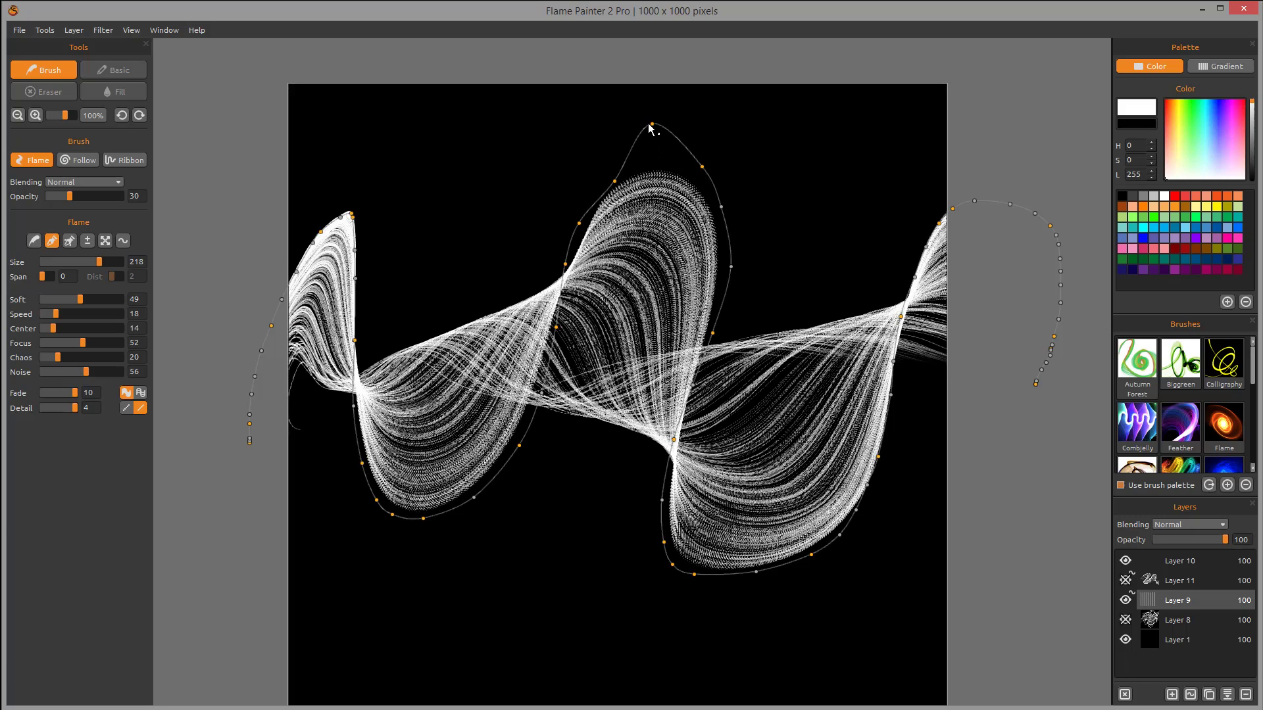
drag(649, 127, 657, 161)
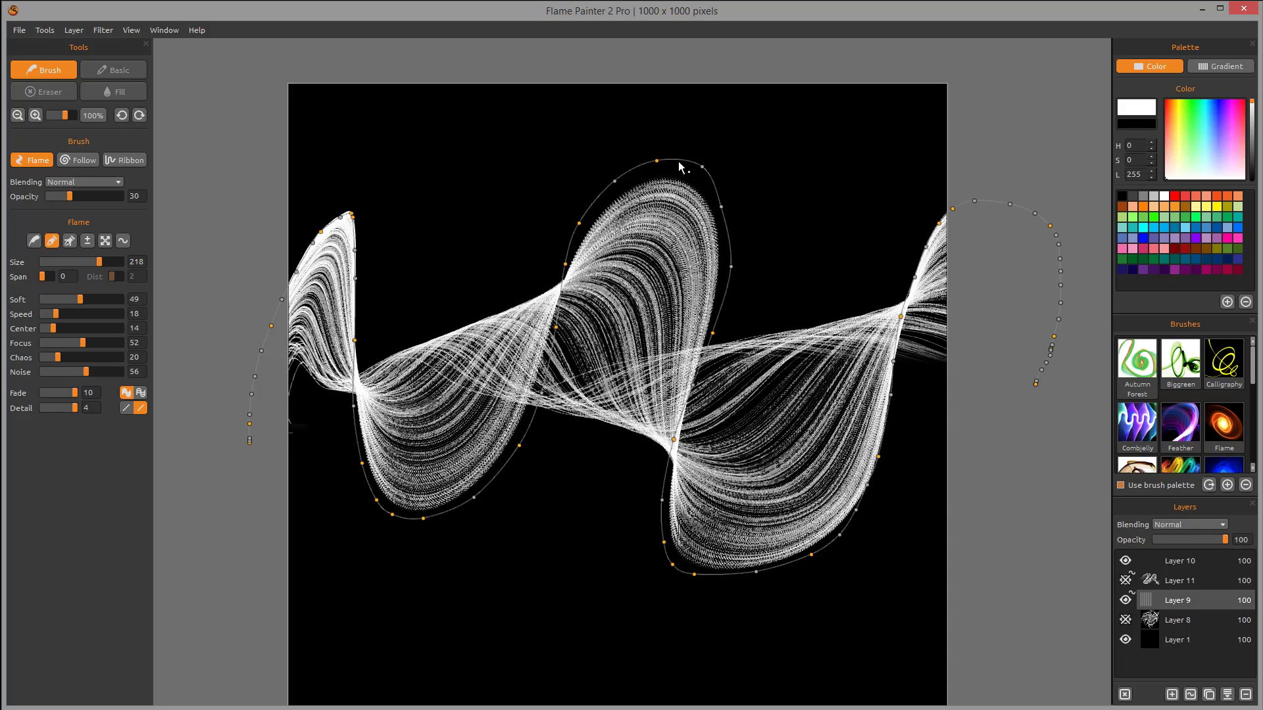
mouse_move(656, 153)
mouse_down()
mouse_move(651, 116)
mouse_move(656, 196)
mouse_move(617, 164)
mouse_move(544, 175)
mouse_move(643, 155)
mouse_move(752, 191)
mouse_move(646, 175)
mouse_move(626, 155)
mouse_up()
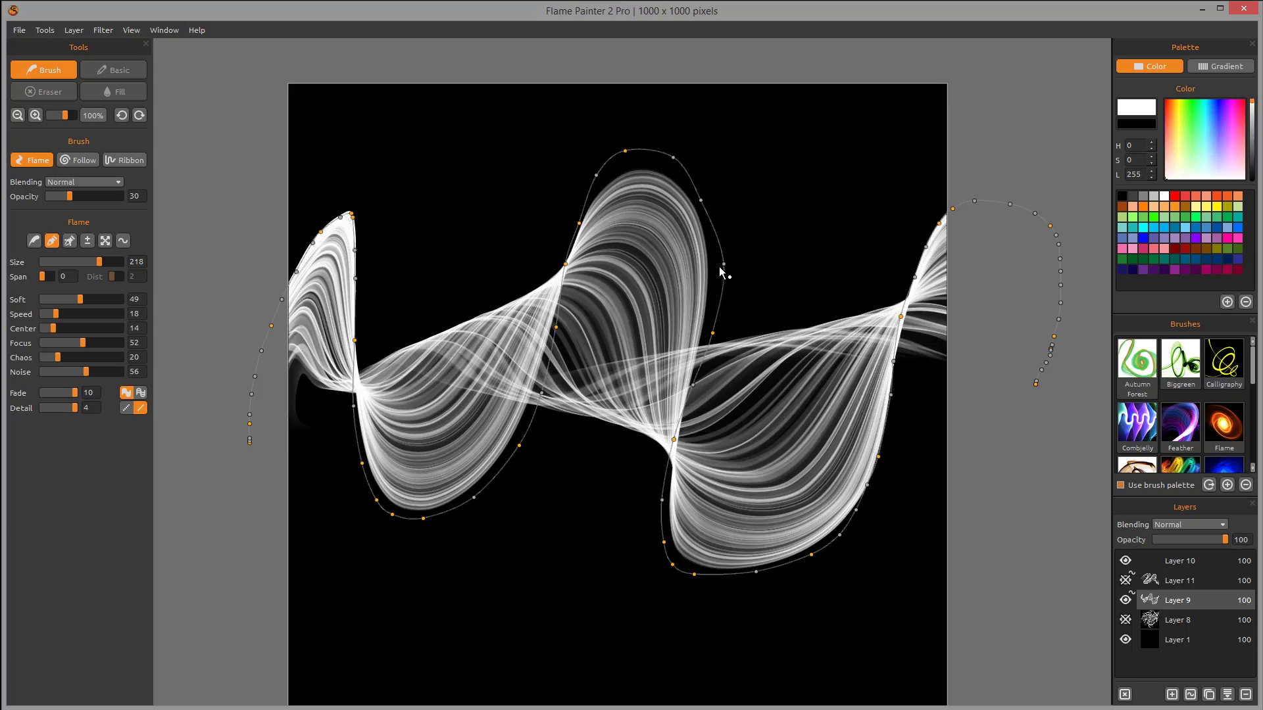
mouse_move(727, 270)
mouse_down()
mouse_move(705, 283)
mouse_move(726, 263)
mouse_up()
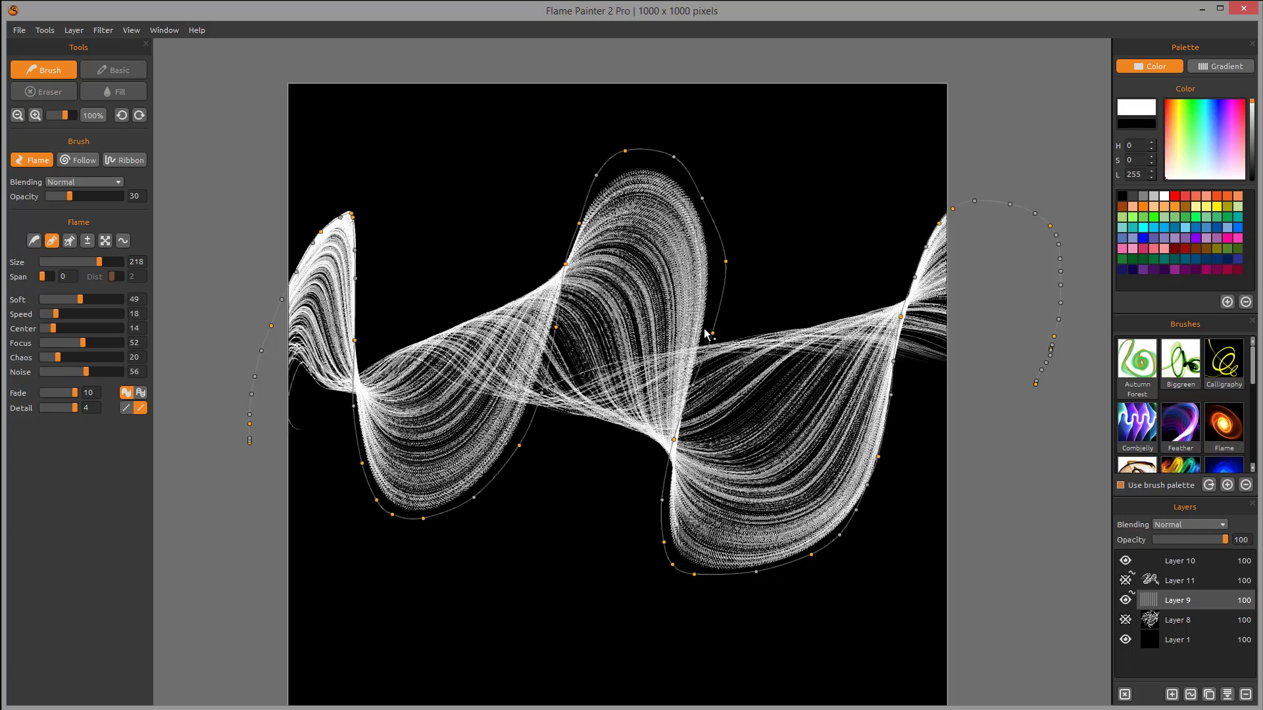
mouse_move(711, 334)
mouse_down()
mouse_move(795, 340)
mouse_move(678, 333)
mouse_move(758, 320)
mouse_move(725, 319)
mouse_up()
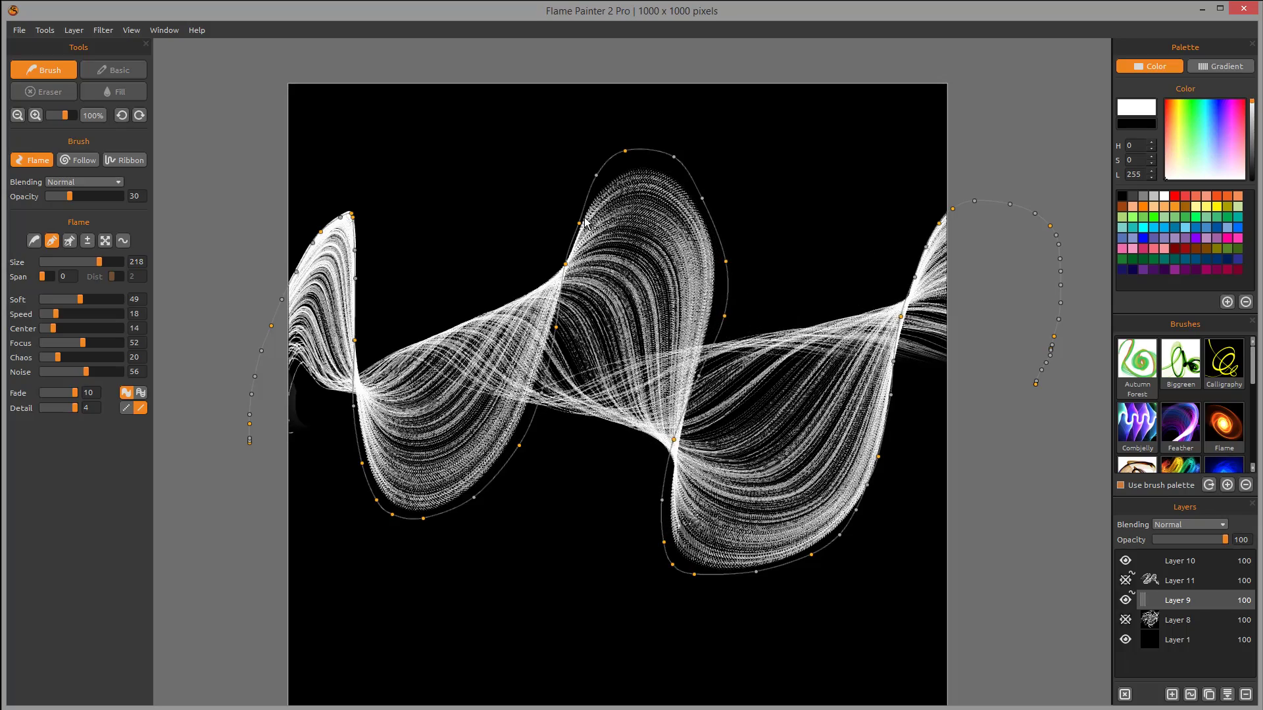
Step: Replace two nodes at the central hump's lower left with one between them, and remove and re-add the node above
click(88, 245)
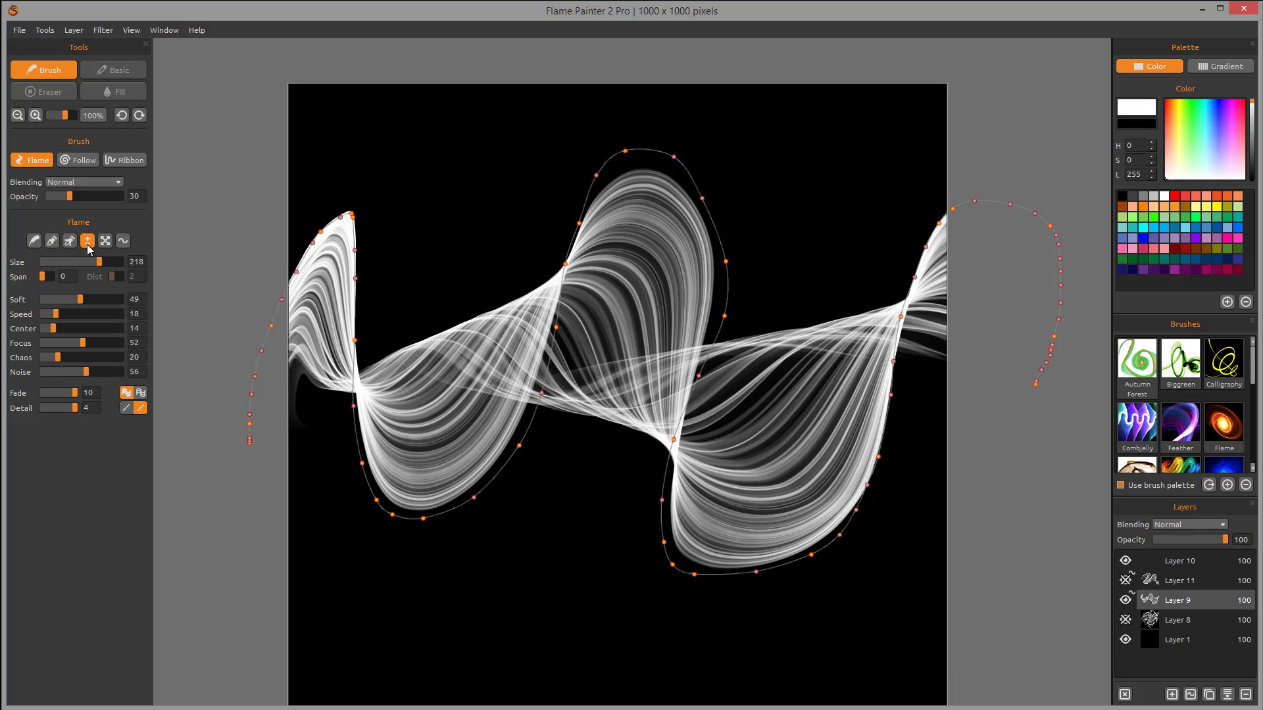
drag(556, 328, 567, 269)
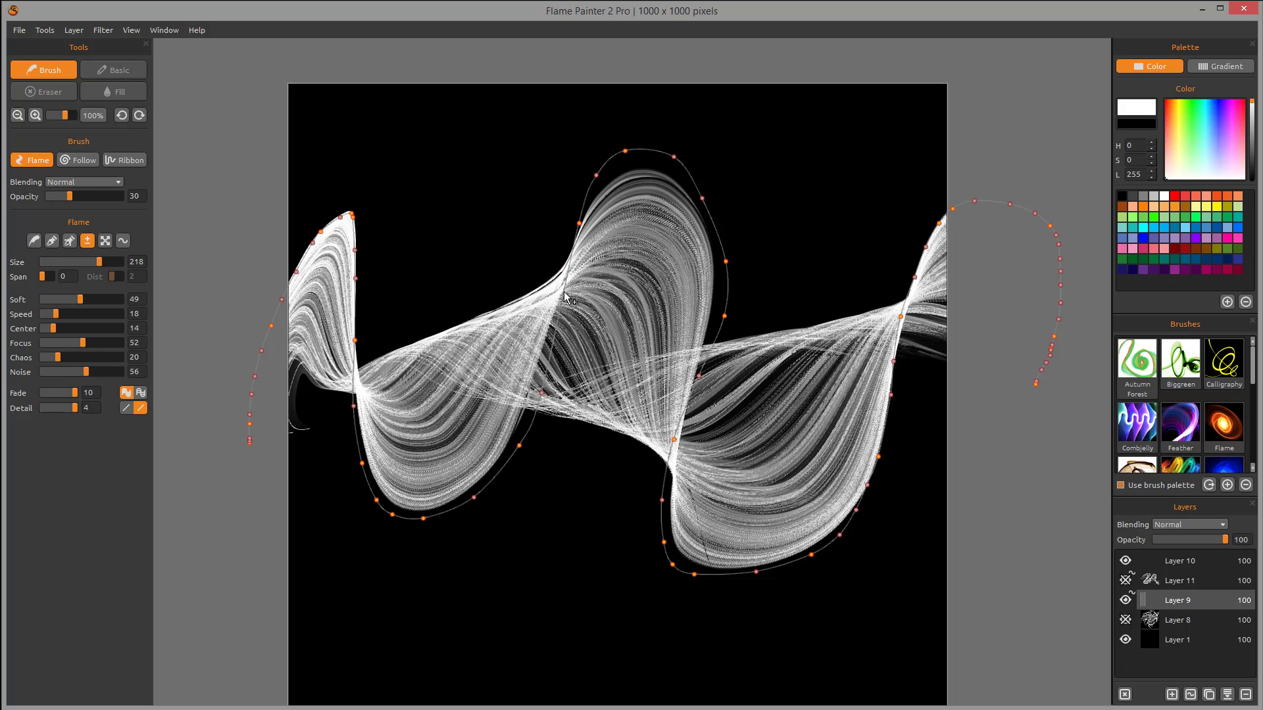
click(564, 291)
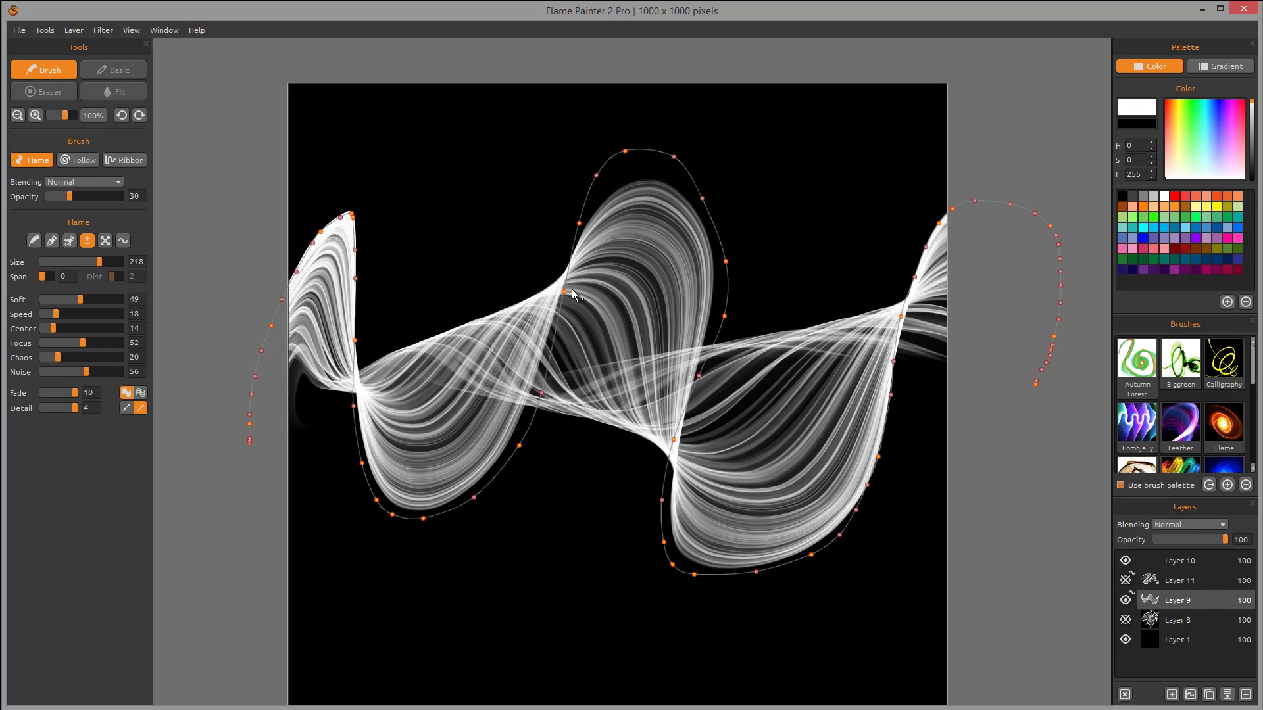
click(579, 225)
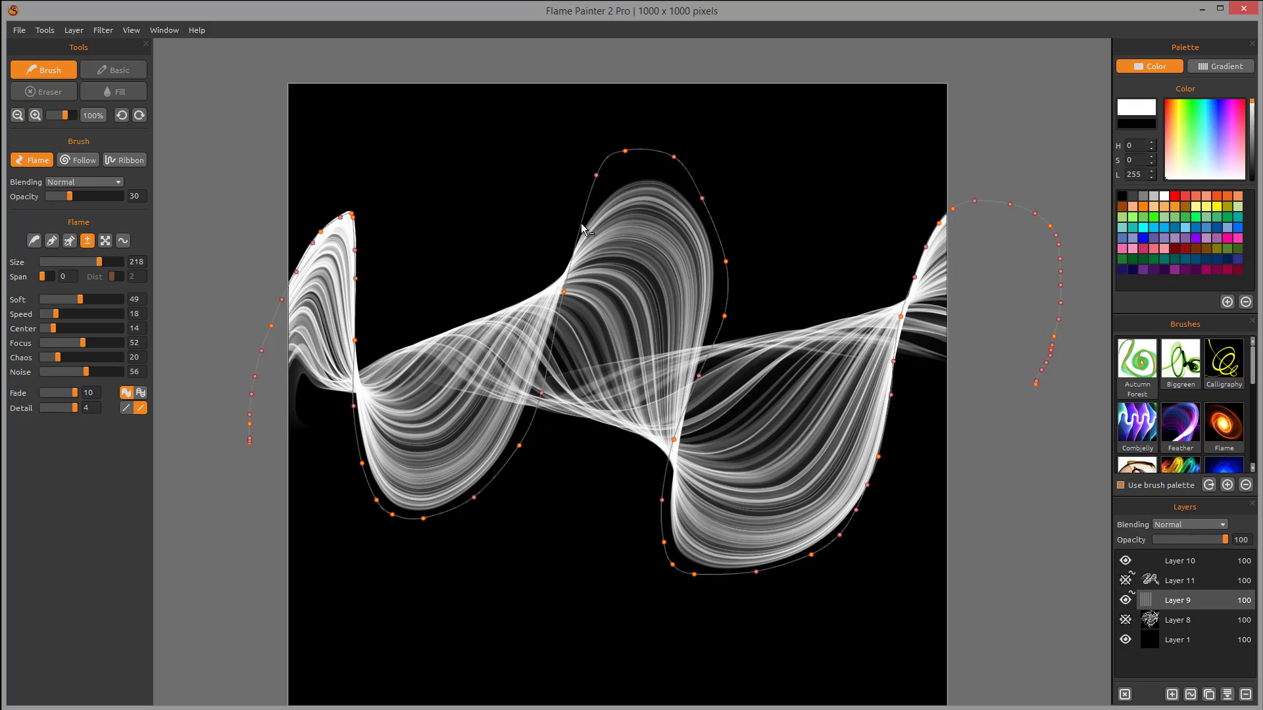
click(582, 224)
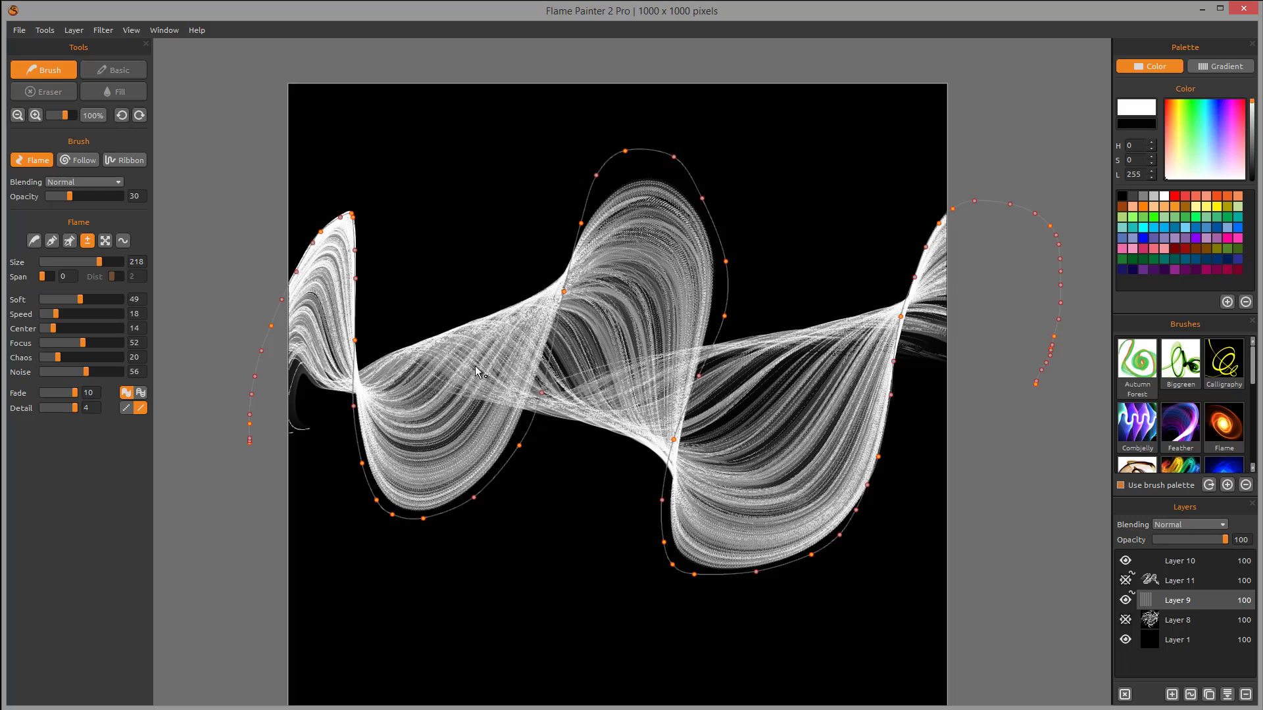
Step: Scale the whole Layer 9 stroke down slightly, mainly in height, and undo the last transform tried on it
click(106, 244)
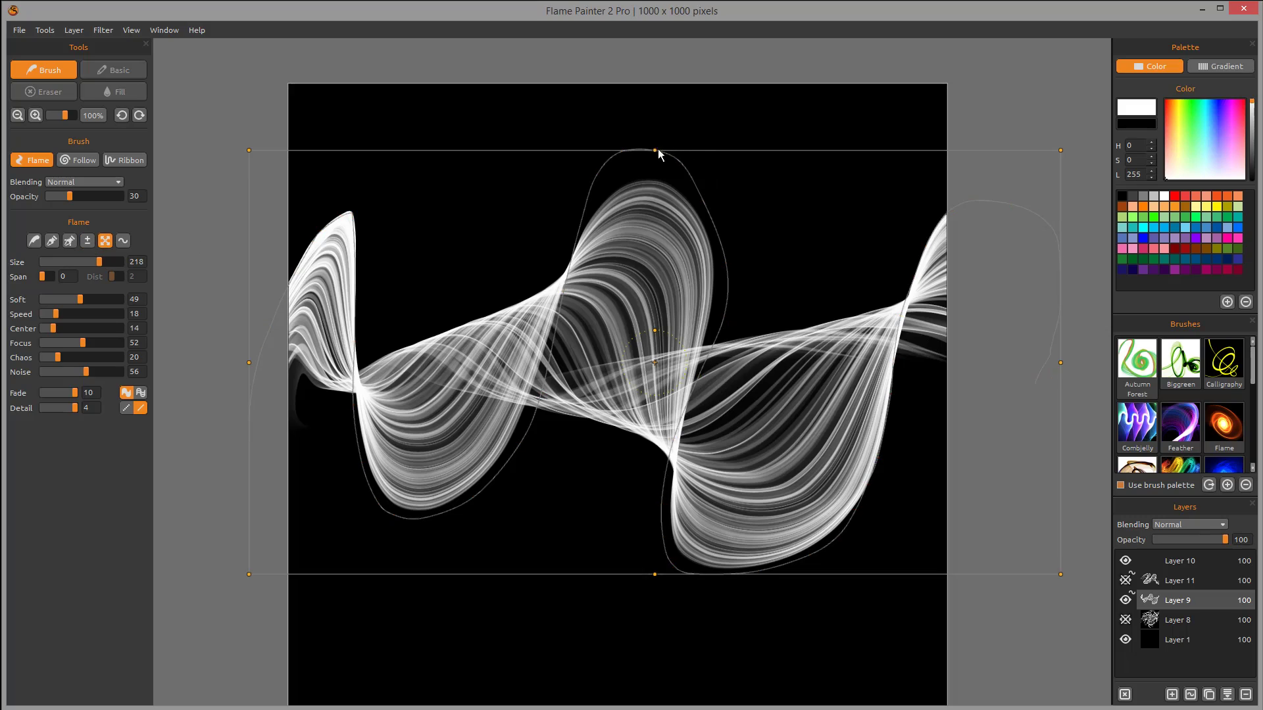
mouse_move(654, 151)
mouse_down()
mouse_move(648, 243)
mouse_move(646, 162)
mouse_up()
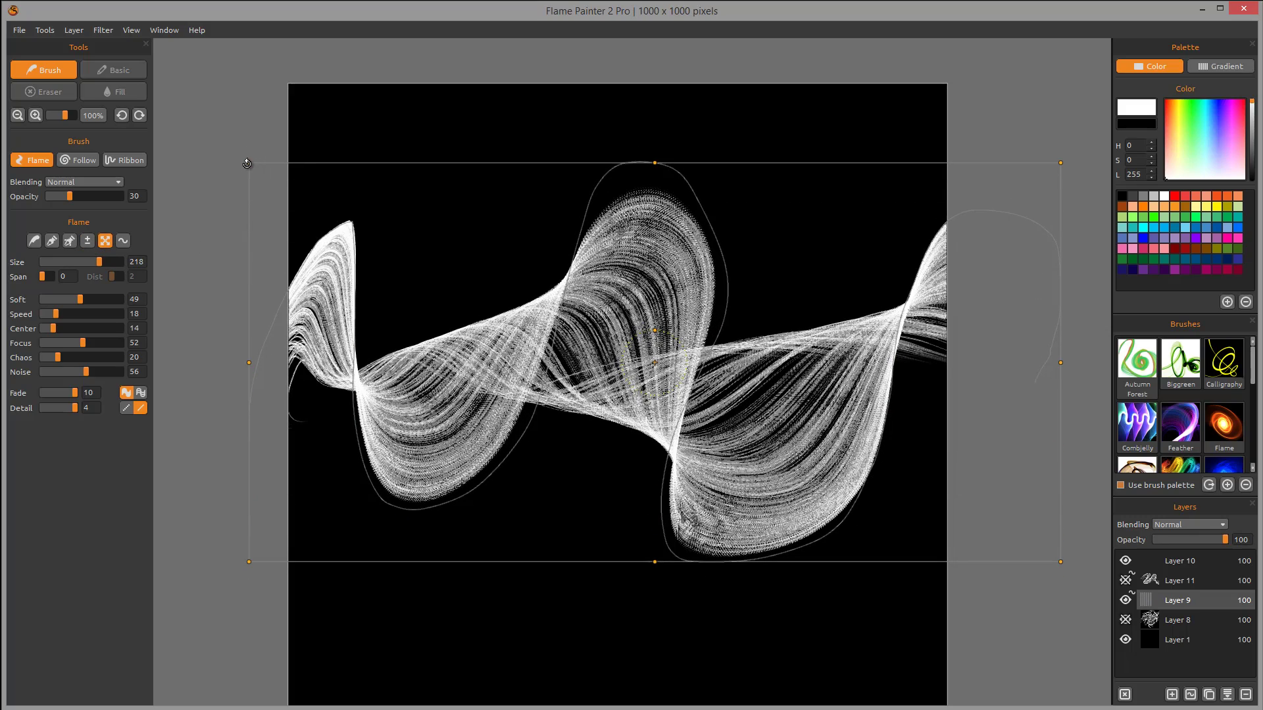
mouse_move(247, 164)
mouse_down()
mouse_move(288, 141)
mouse_move(237, 186)
mouse_move(248, 165)
mouse_up()
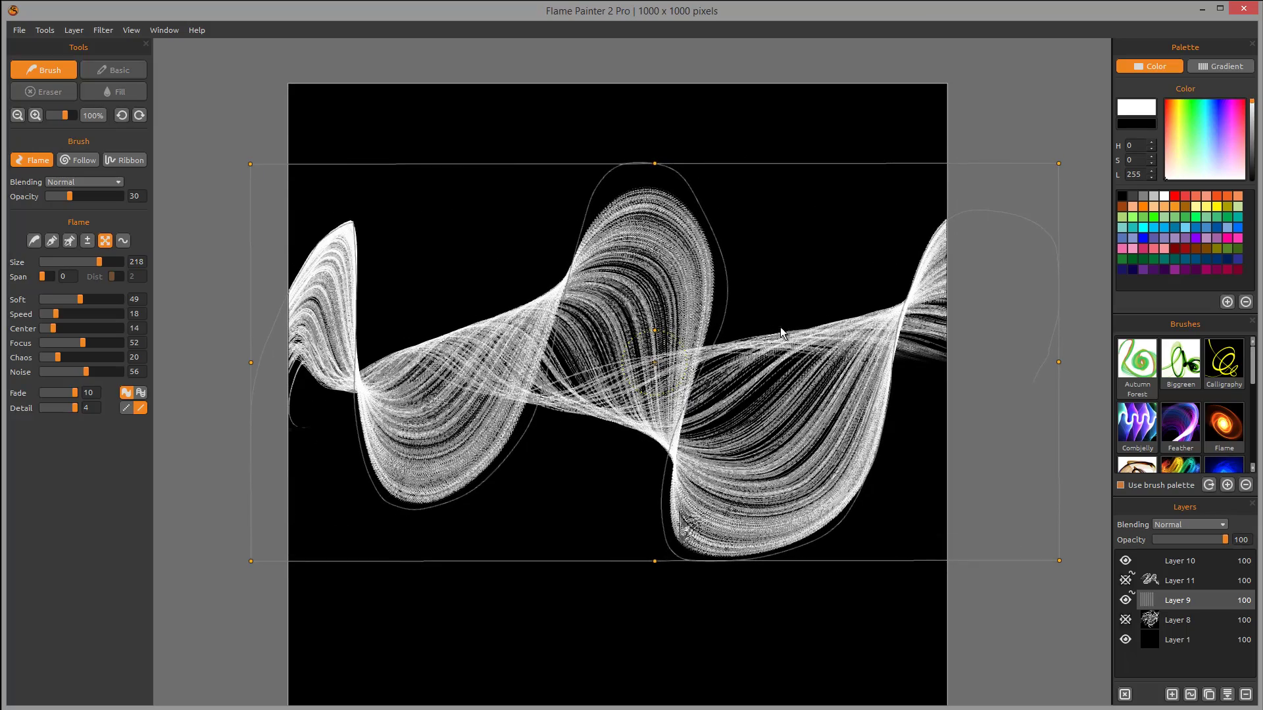
drag(654, 364, 653, 330)
key(ctrl+z)
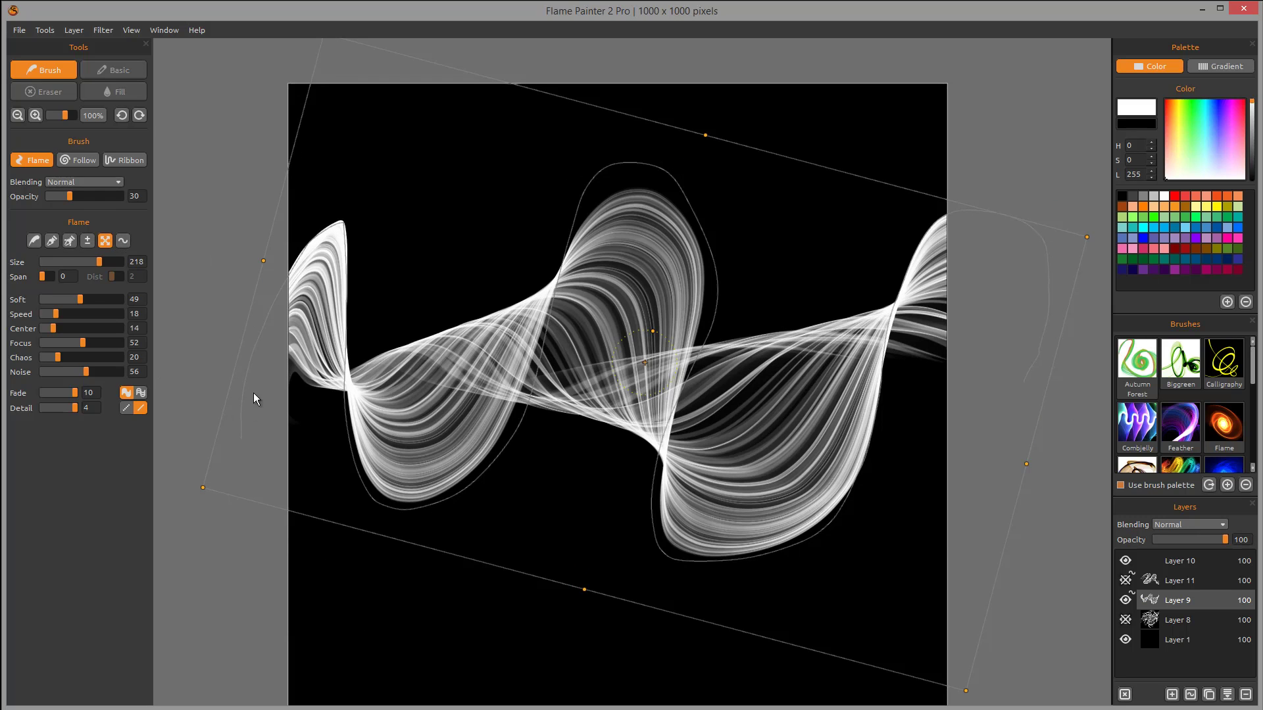
Step: Move, rotate and strongly enlarge the flame's starting shape so the stroke's beginning fans out toward the canvas's lower left
click(123, 240)
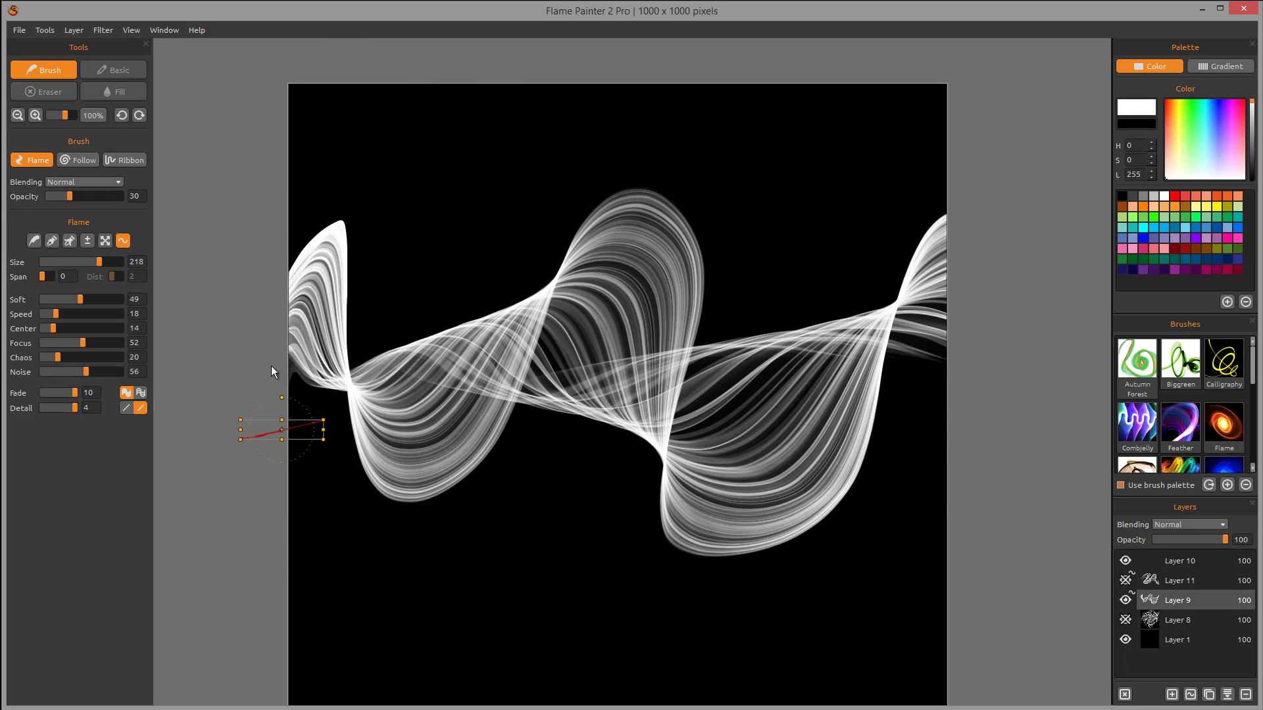
drag(283, 430, 242, 500)
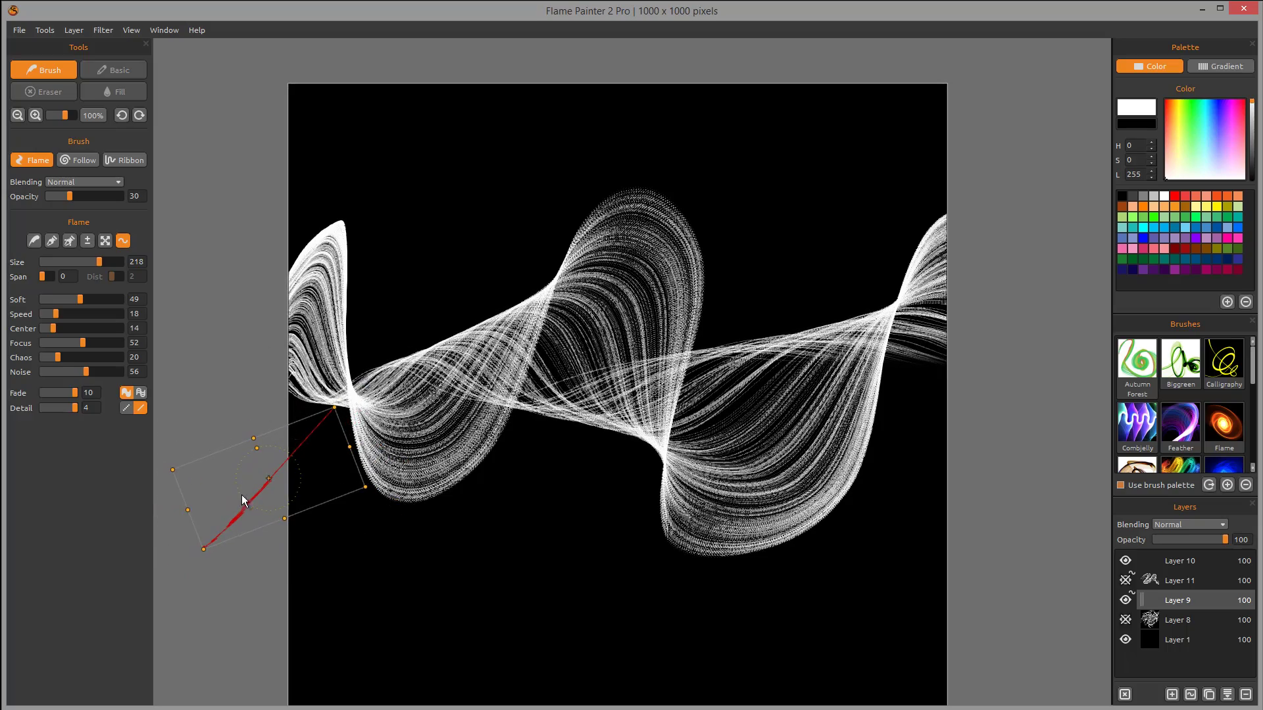
drag(205, 546, 305, 546)
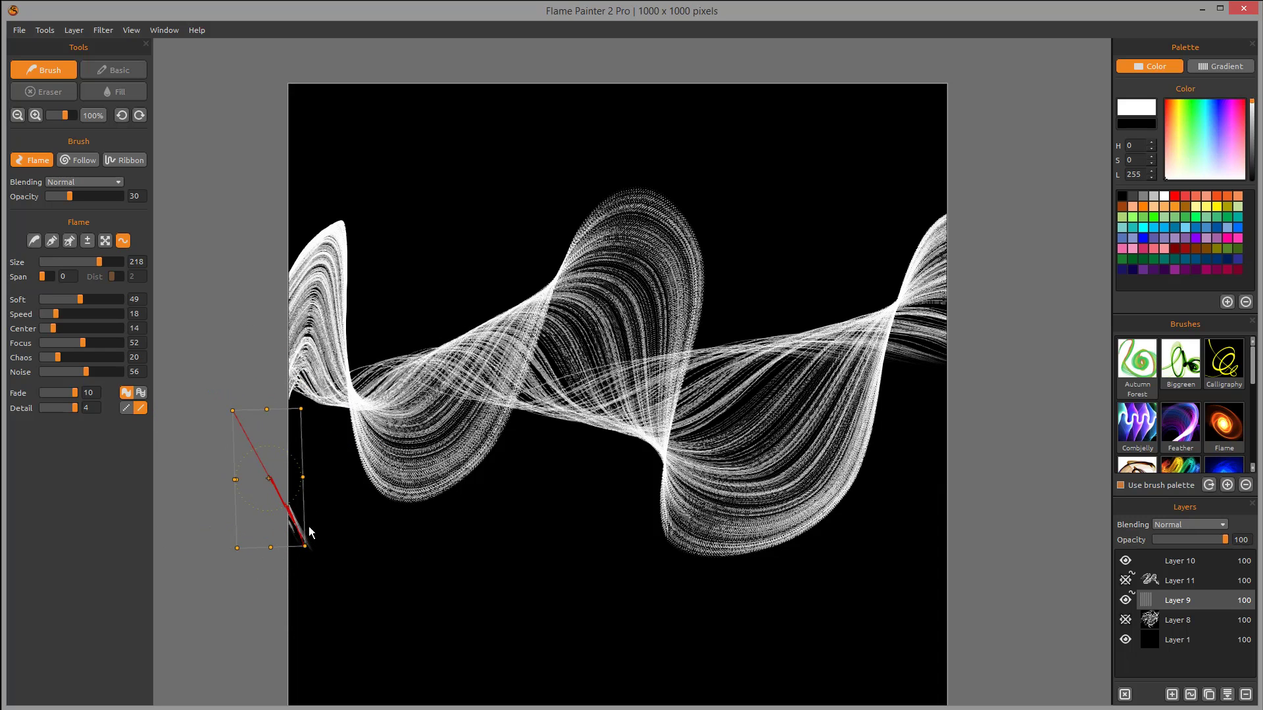
drag(300, 476, 462, 472)
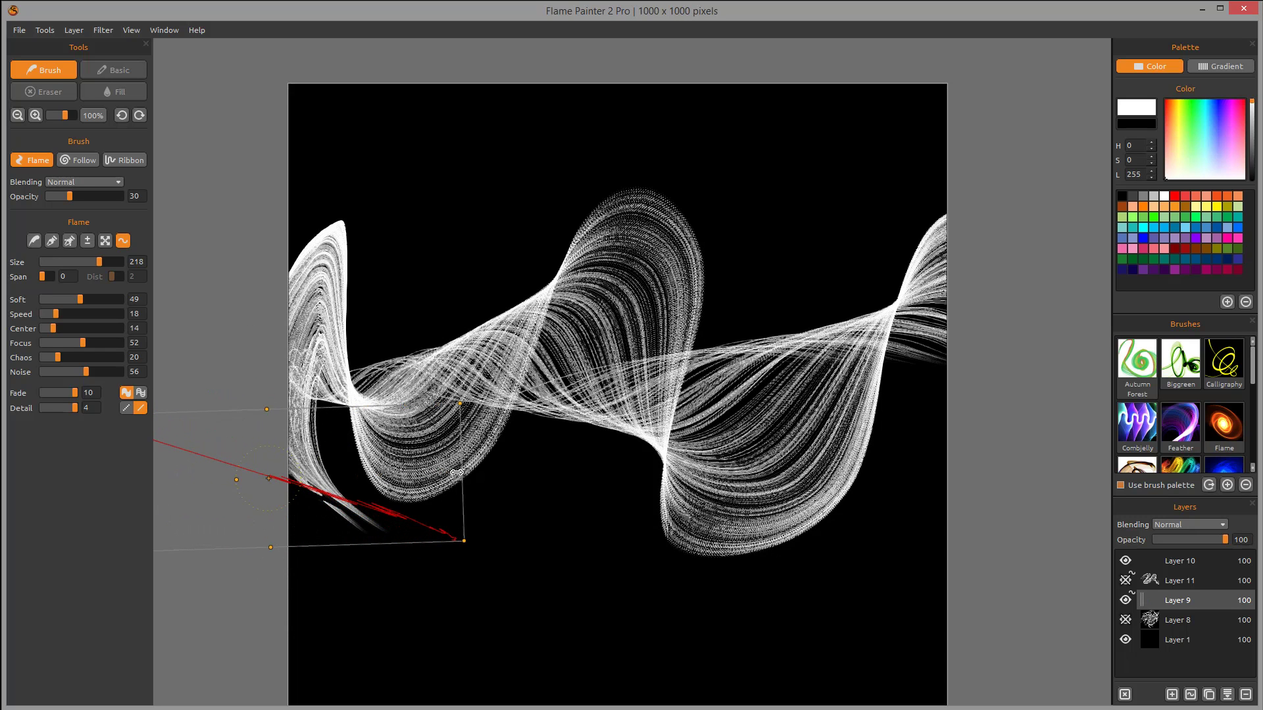
drag(265, 409, 264, 315)
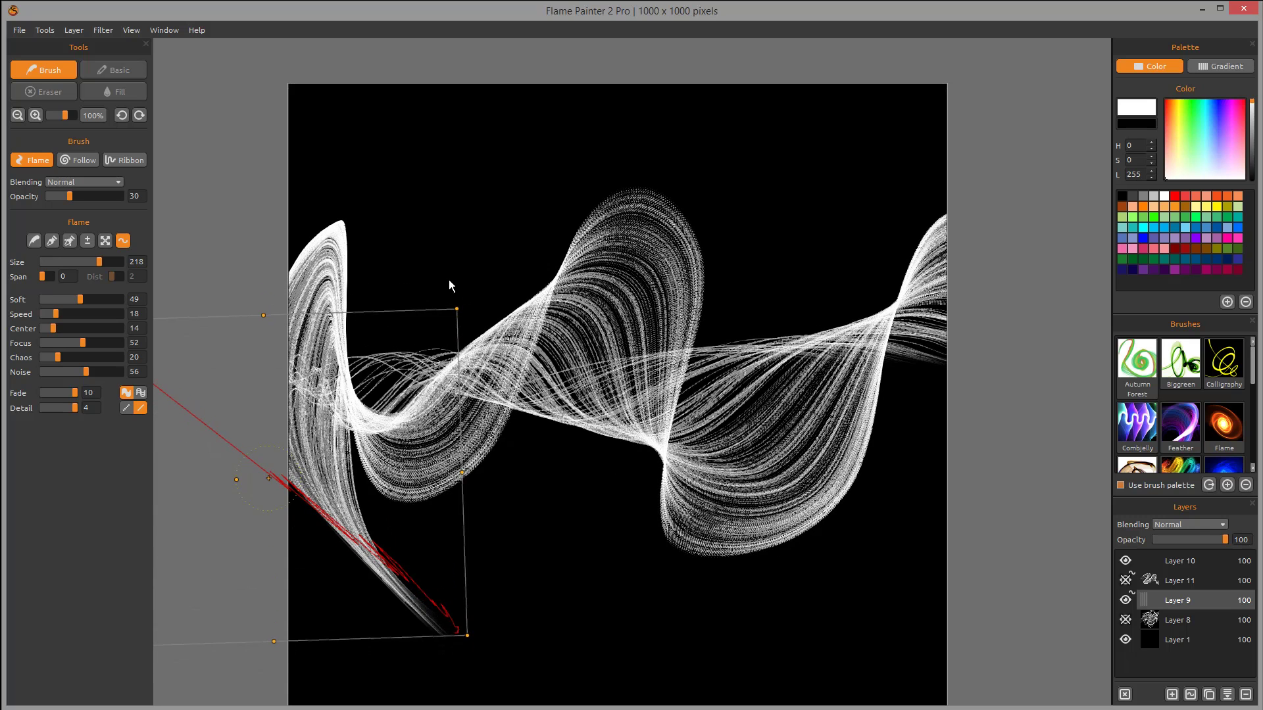
click(47, 243)
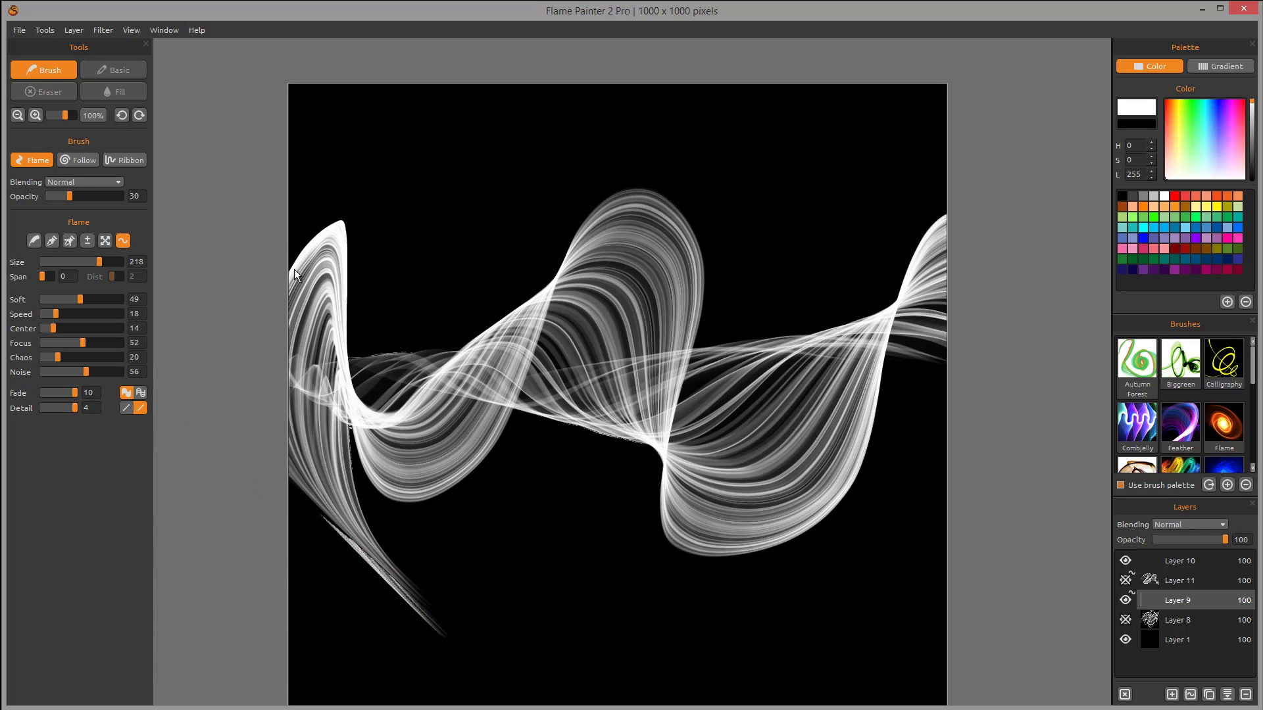
Step: Squash the whole stroke in height along its tilted bounding box and return to the flame's starting-shape transform
click(105, 241)
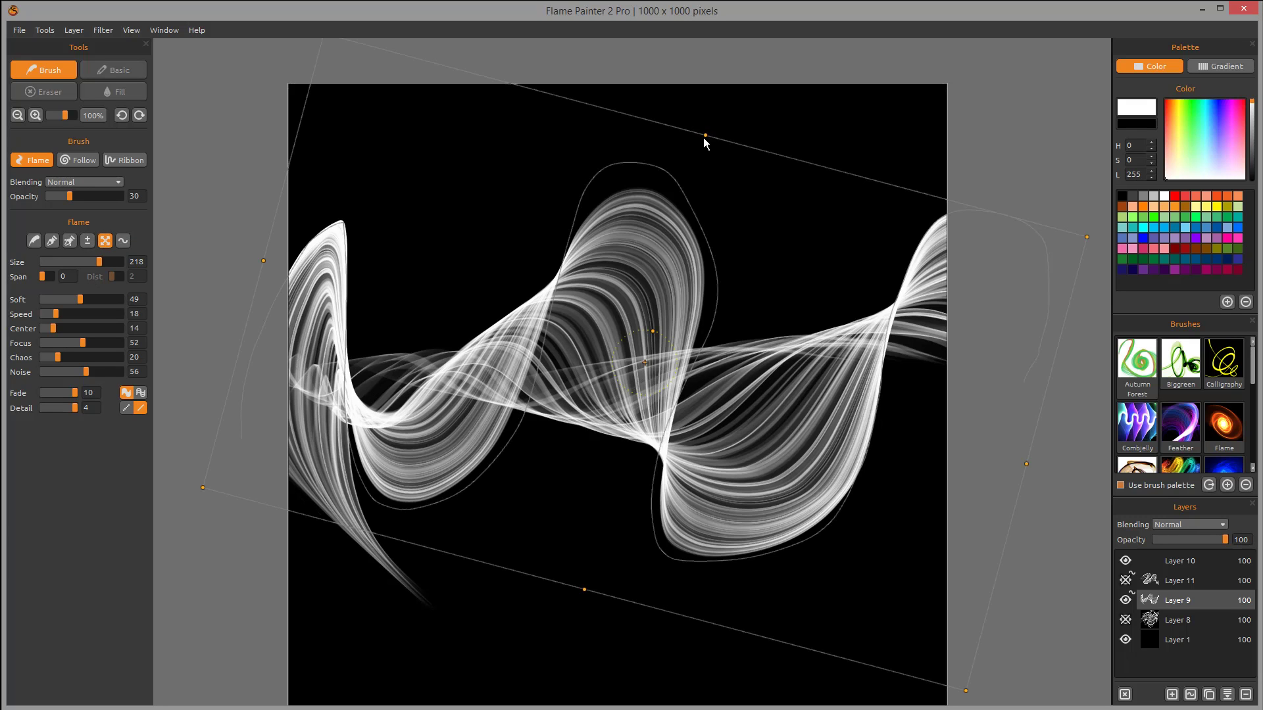
drag(704, 136, 693, 178)
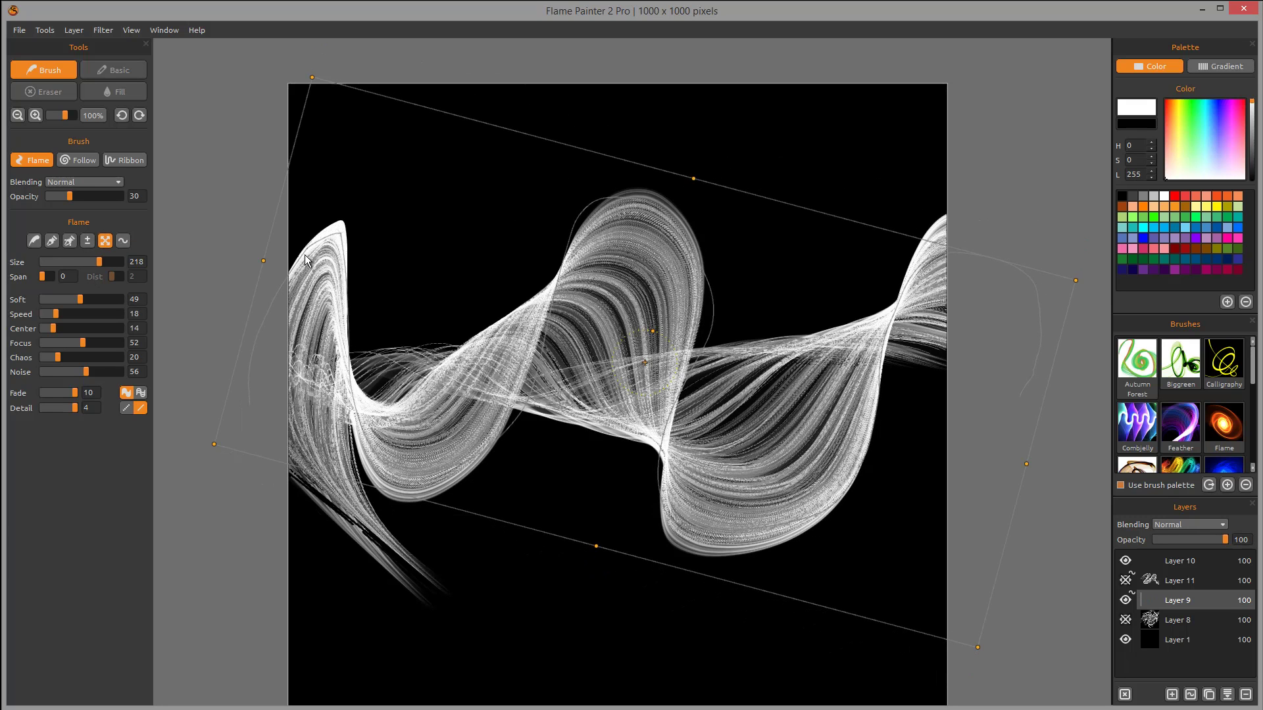
click(123, 241)
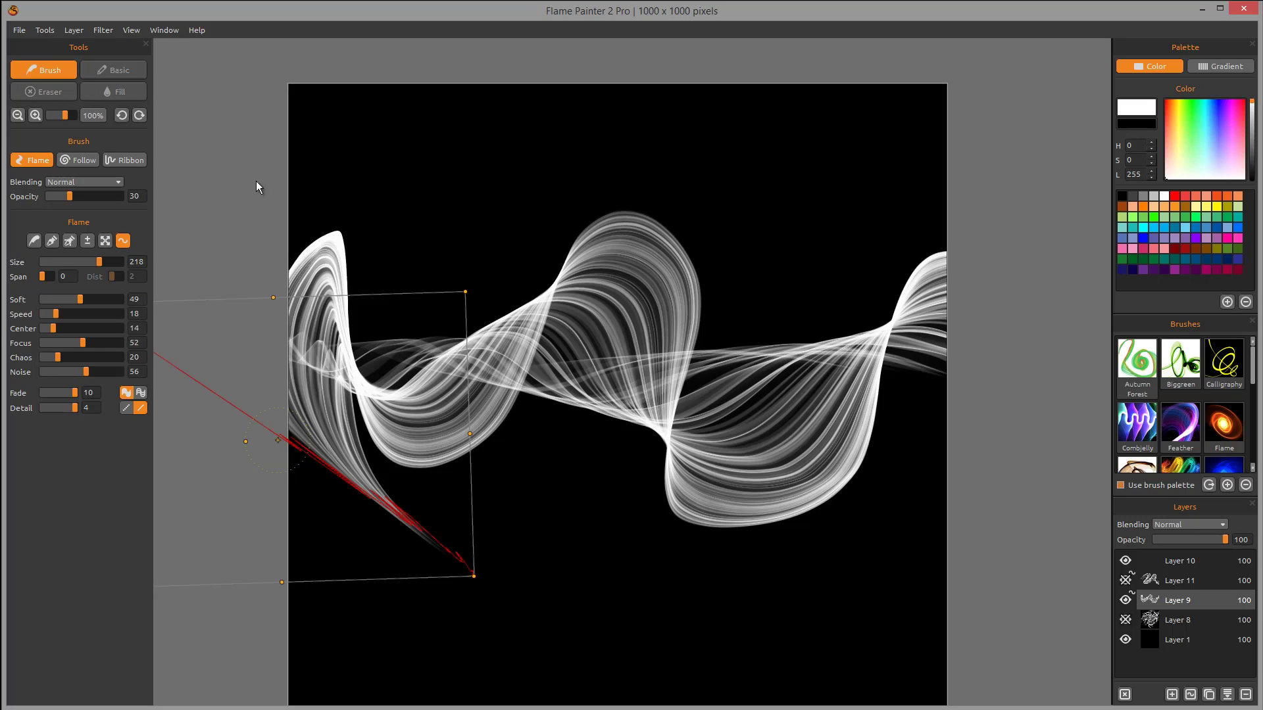
key(Return)
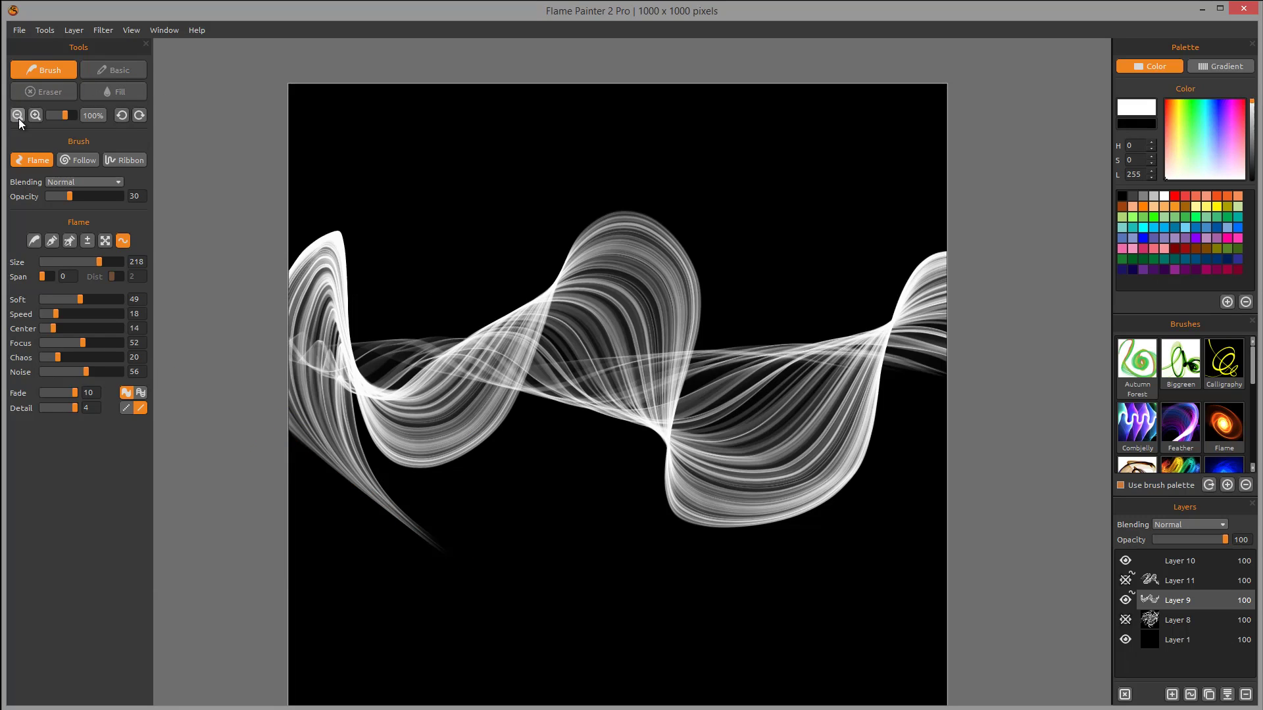